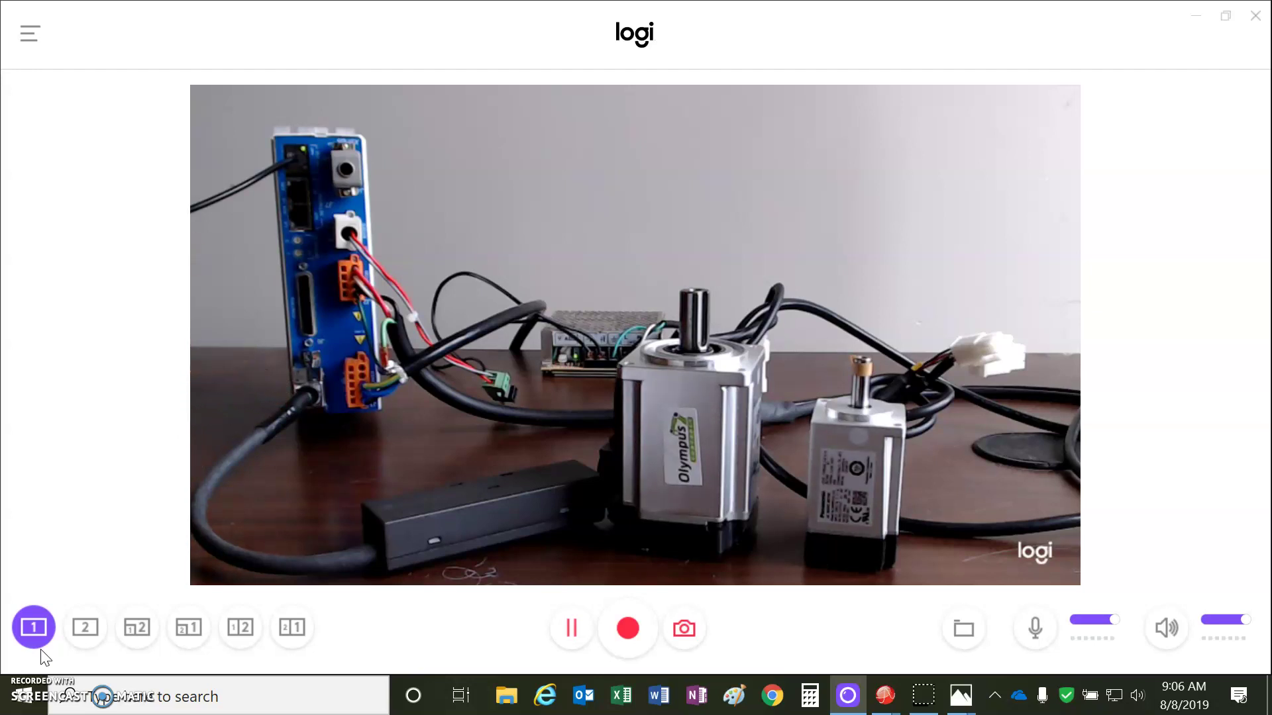
# Close the Logi Capture webcam view to reveal the Panasonic name-plate decoding chart
pyautogui.click(40, 664)
# Close the webcam capture window so Photos shows DownShift.jpg beside CME
pyautogui.hotkey('alt', 'F4')
pyautogui.click(523, 320)
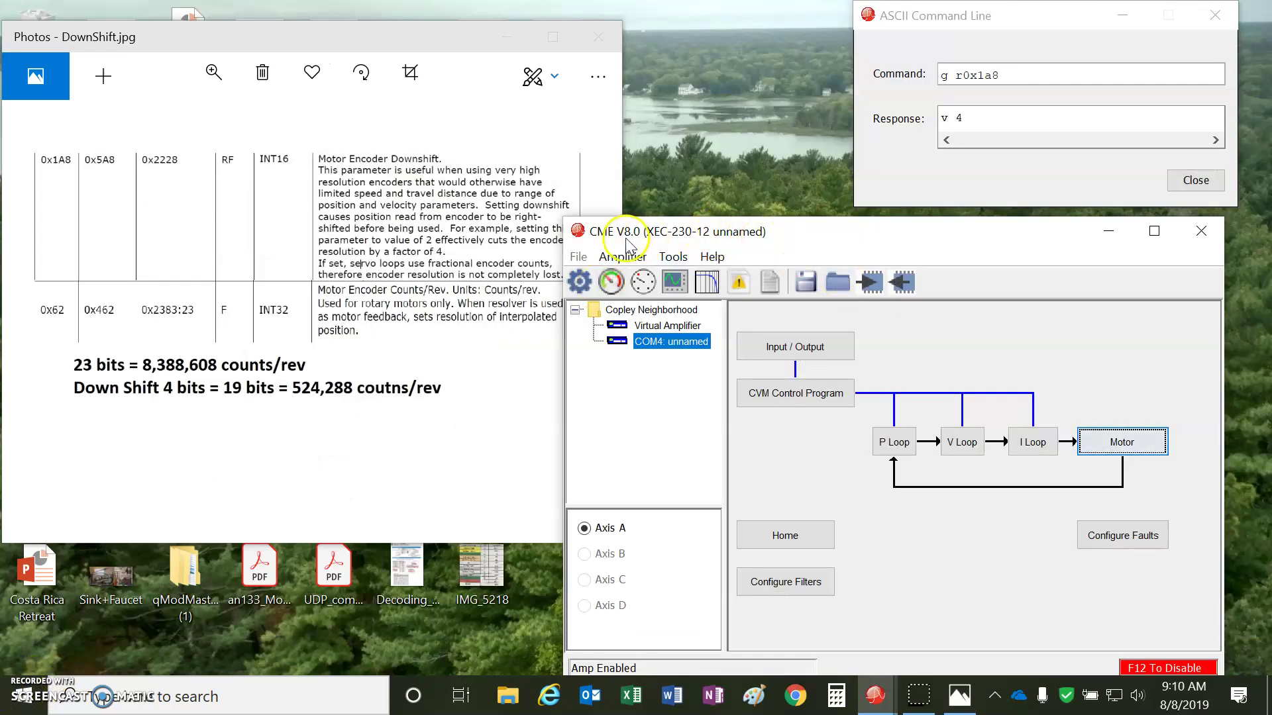
# Nudge the CME window lower and bring up the Setup summary with Panasonic Abs. A Format feedback
pyautogui.moveTo(830, 243); pyautogui.dragTo(813, 235)
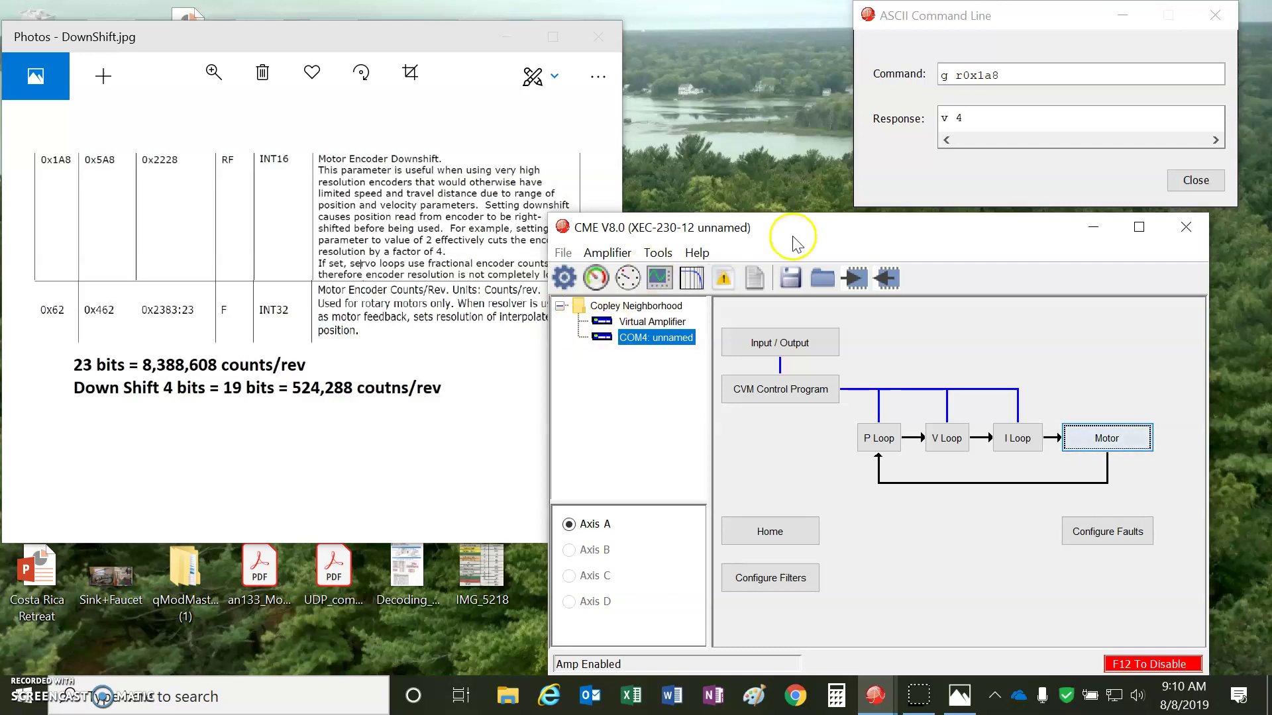
pyautogui.moveTo(797, 243); pyautogui.dragTo(785, 258)
pyautogui.click(551, 293)
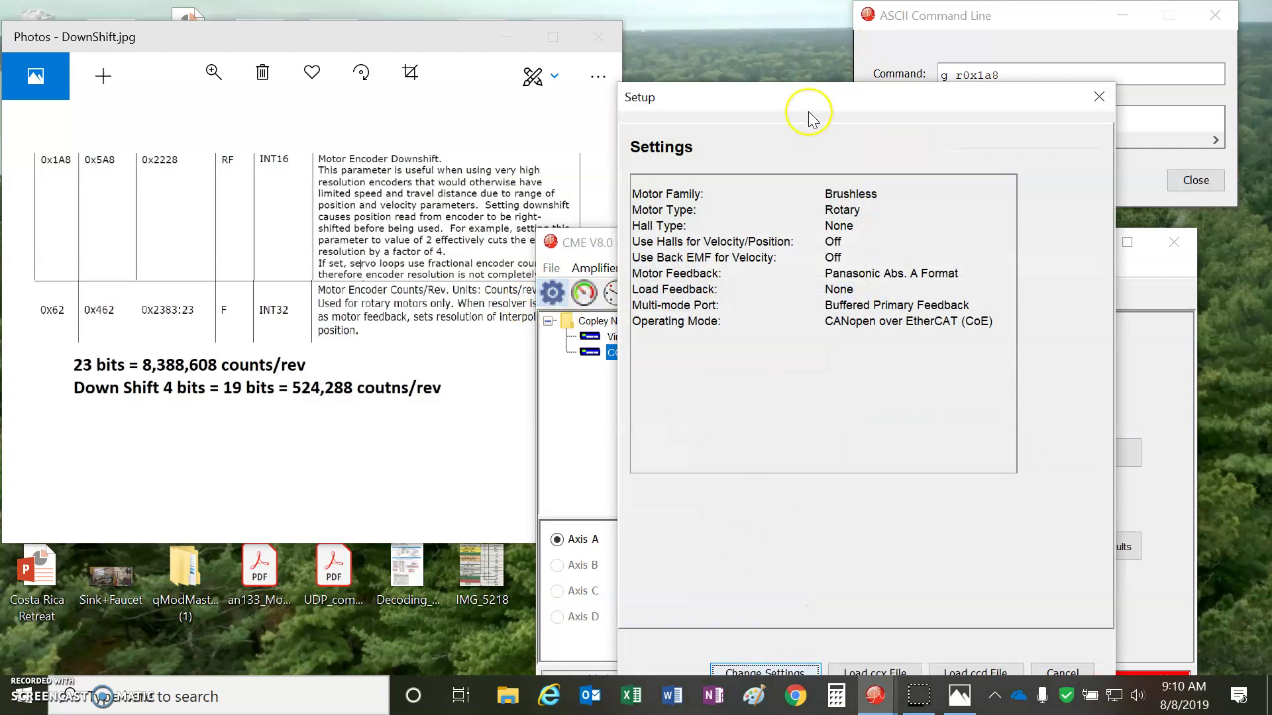
# Enter the setup wizard, keep Panasonic Abs. A Format as motor feedback, and reach the encoder resolution page
pyautogui.moveTo(802, 99); pyautogui.dragTo(677, 52)
pyautogui.click(649, 626)
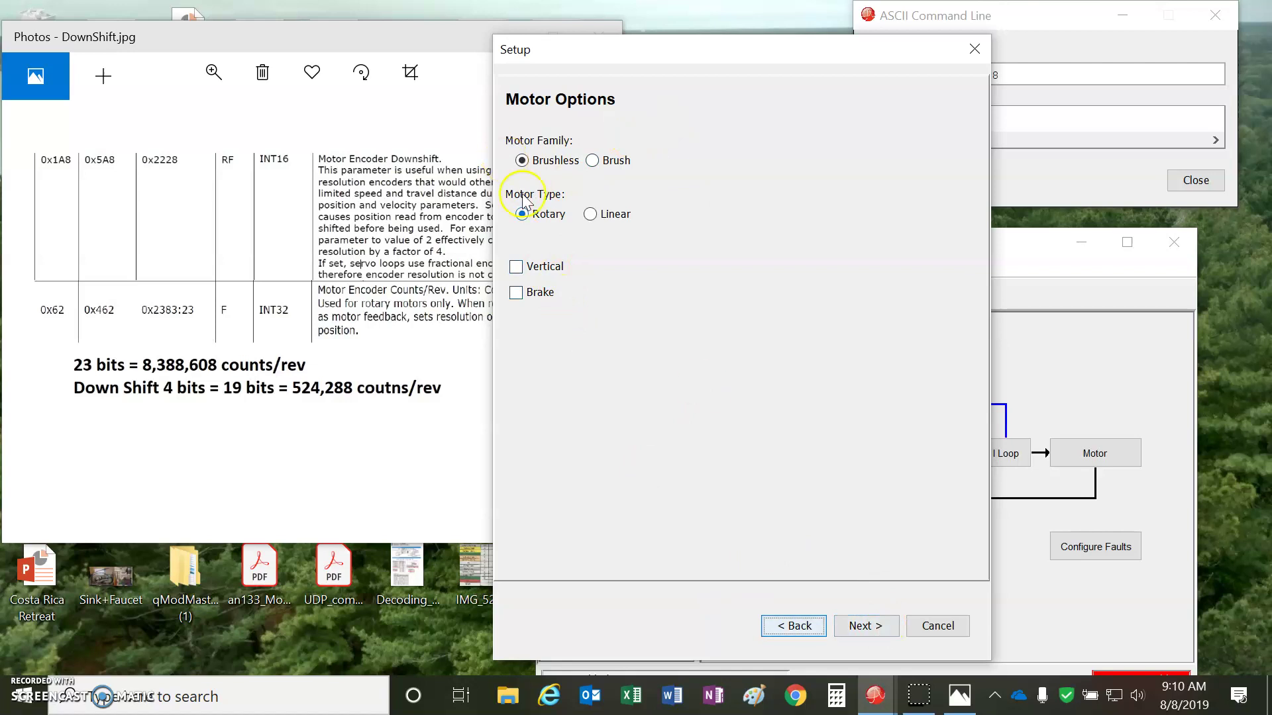
pyautogui.click(879, 623)
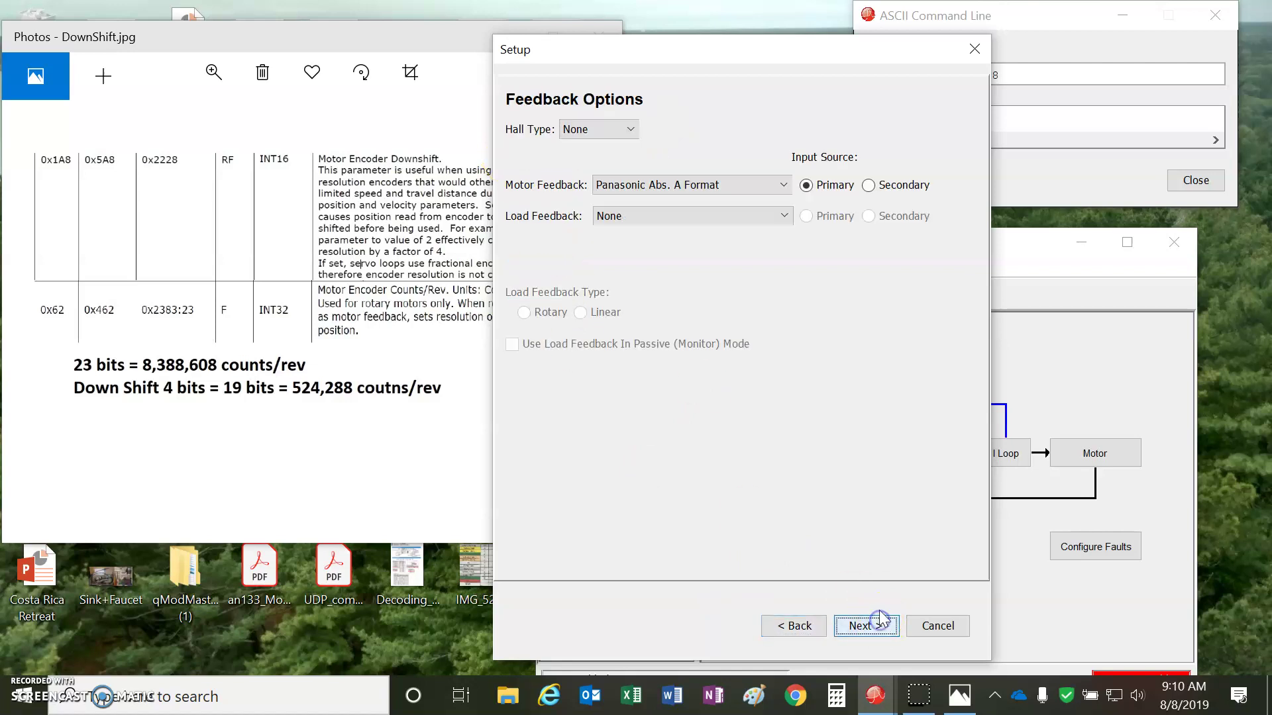
pyautogui.click(784, 187)
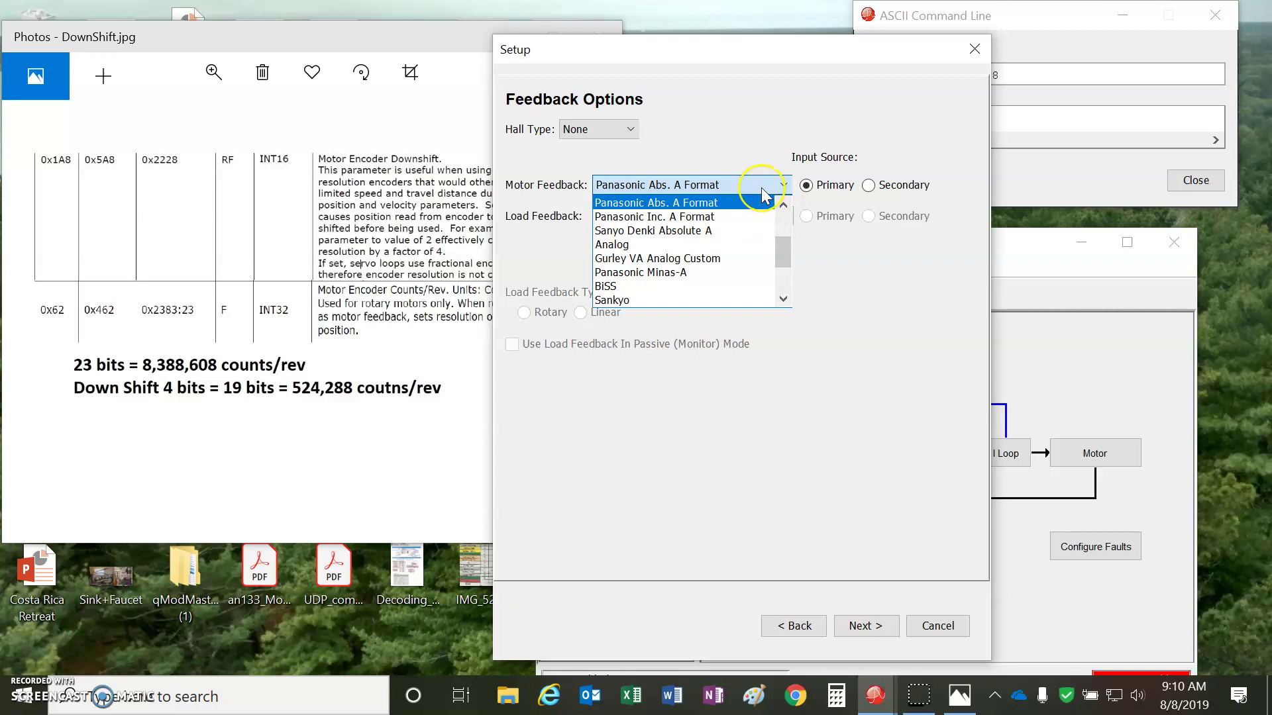
pyautogui.click(760, 186)
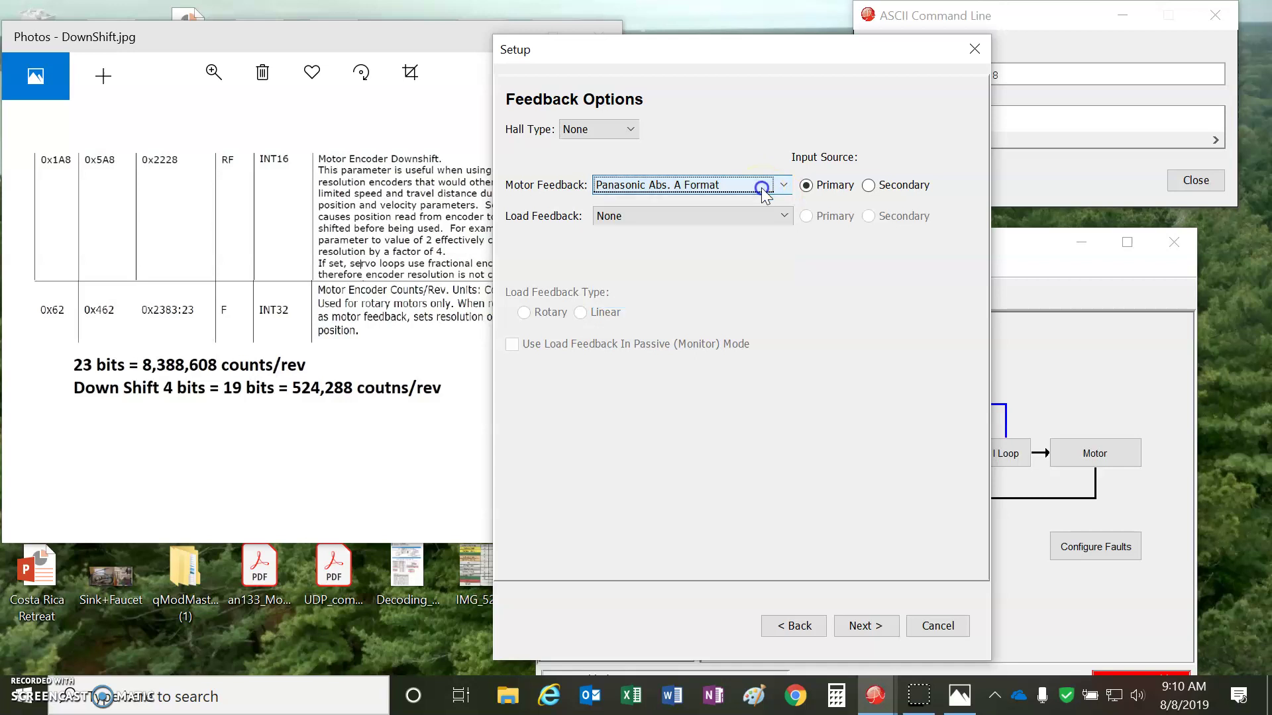
pyautogui.click(868, 627)
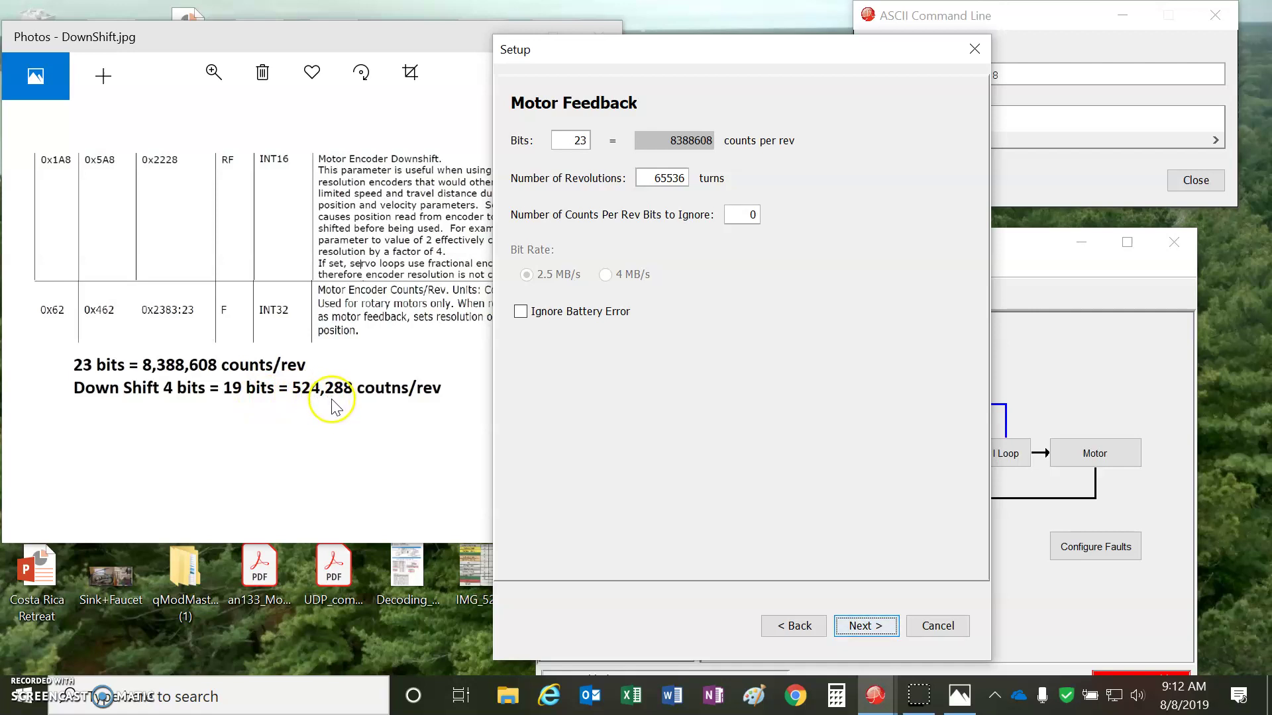
pyautogui.moveTo(860, 58); pyautogui.dragTo(856, 59)
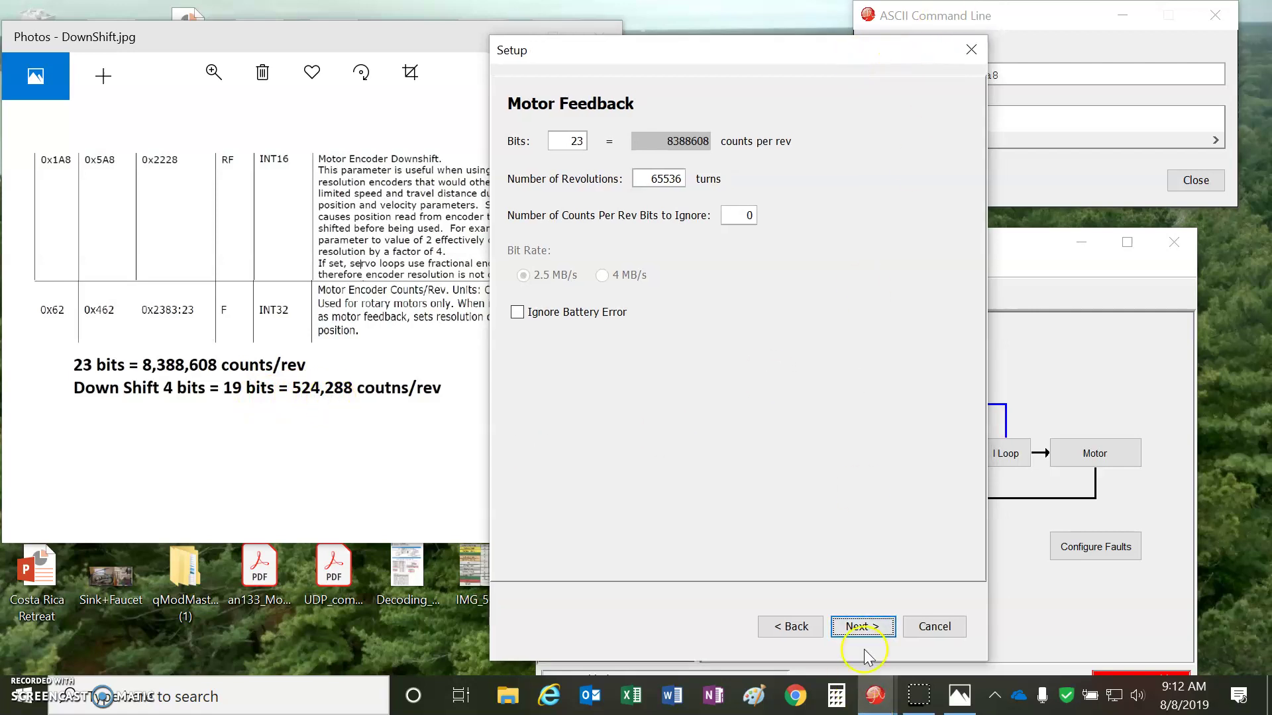
# Pass the encoder filter, brake/stop, operating mode and miscellaneous pages unchanged, finish, and acknowledge the amplifier disable
pyautogui.click(888, 630)
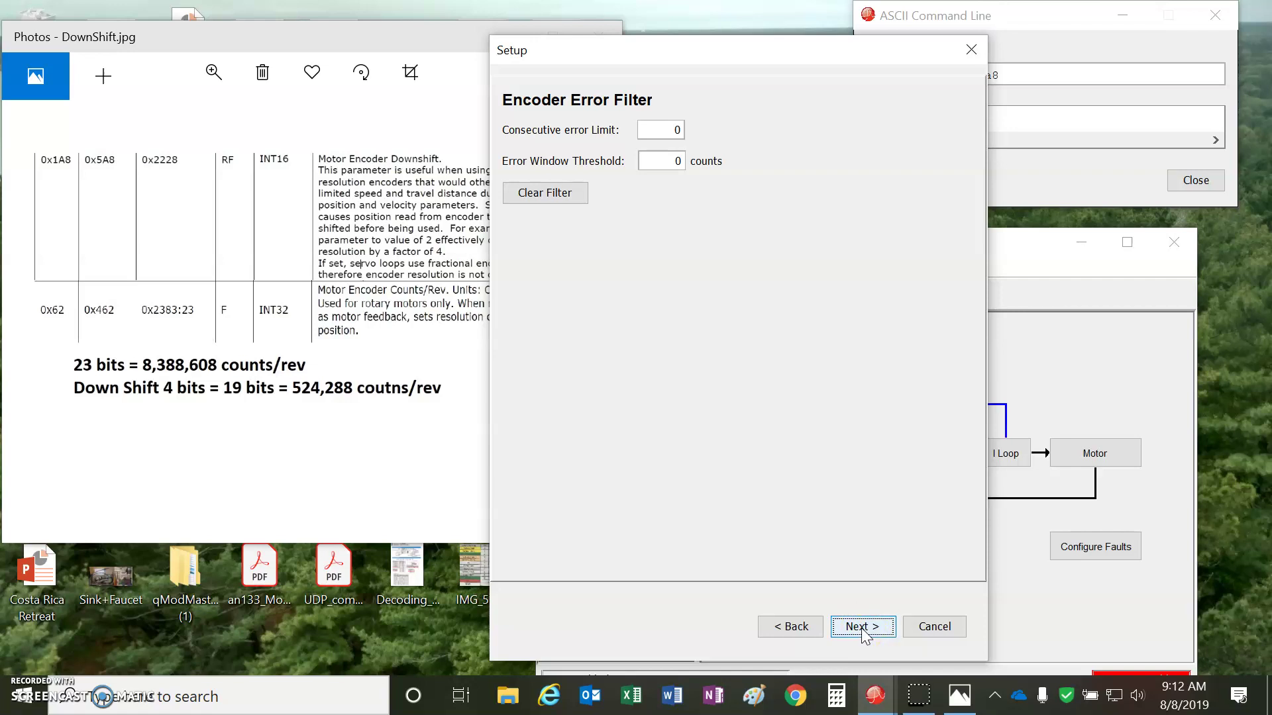
pyautogui.click(666, 164)
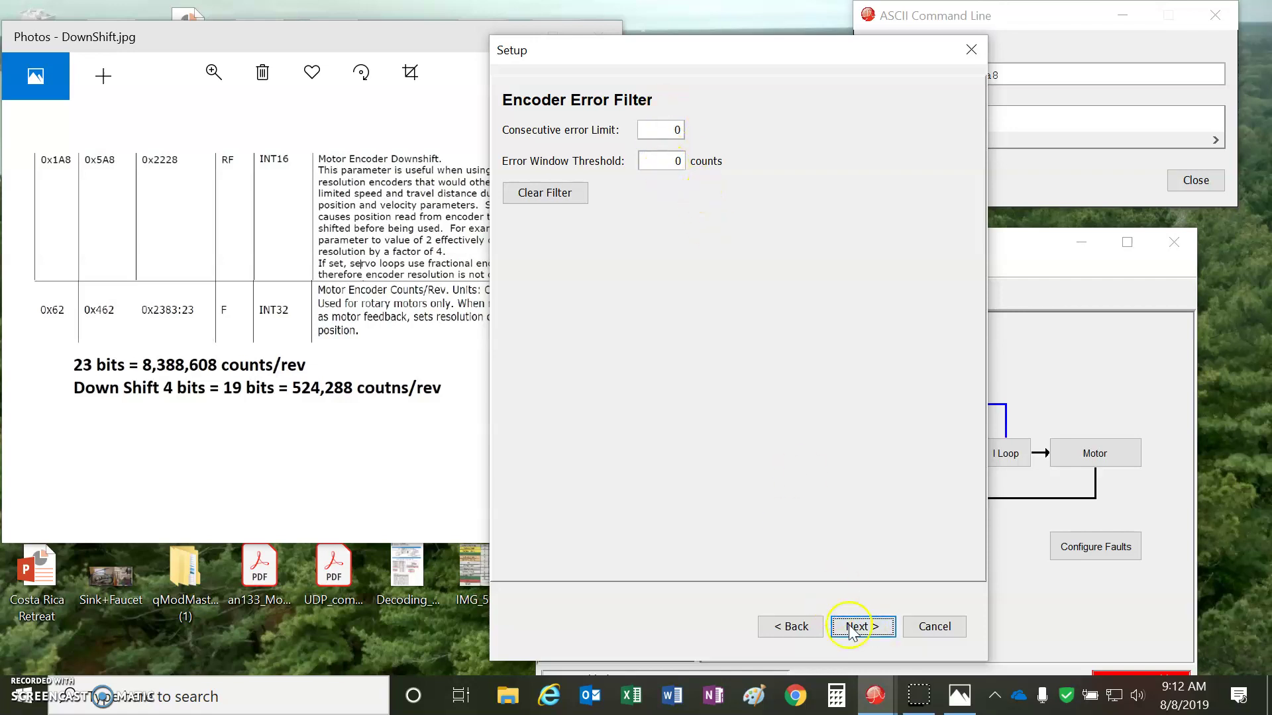
pyautogui.click(867, 631)
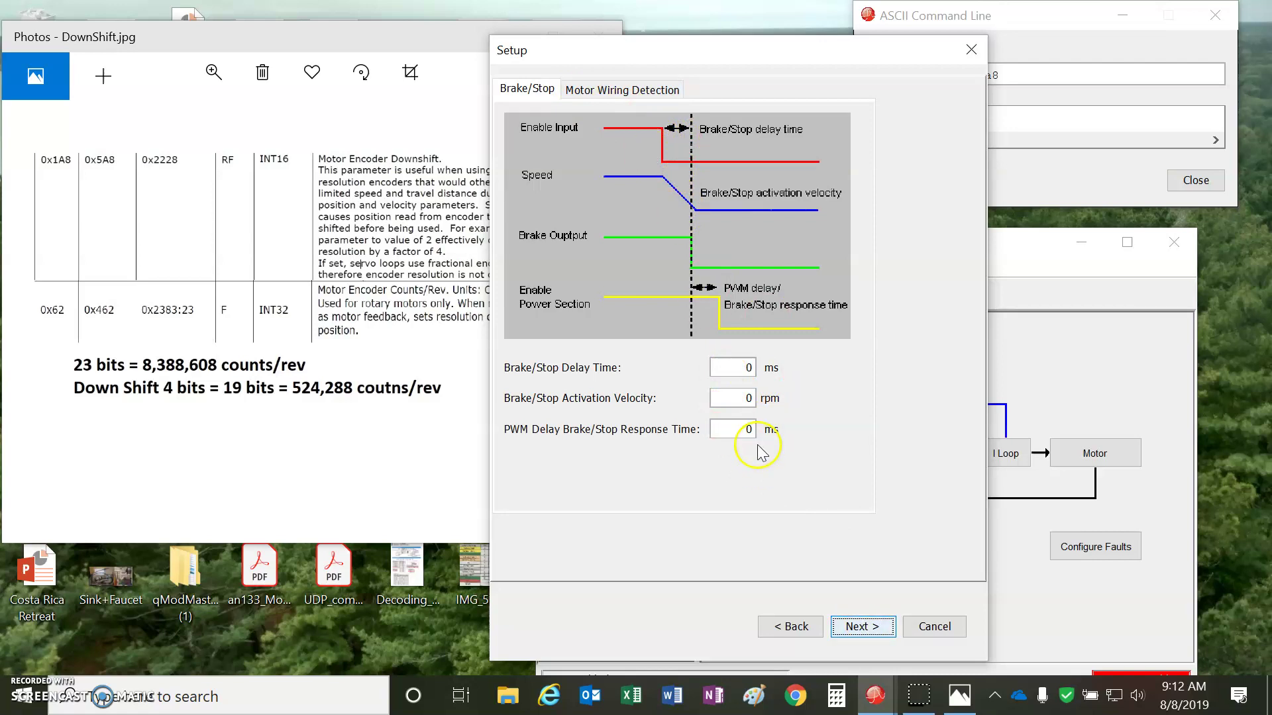
pyautogui.click(860, 626)
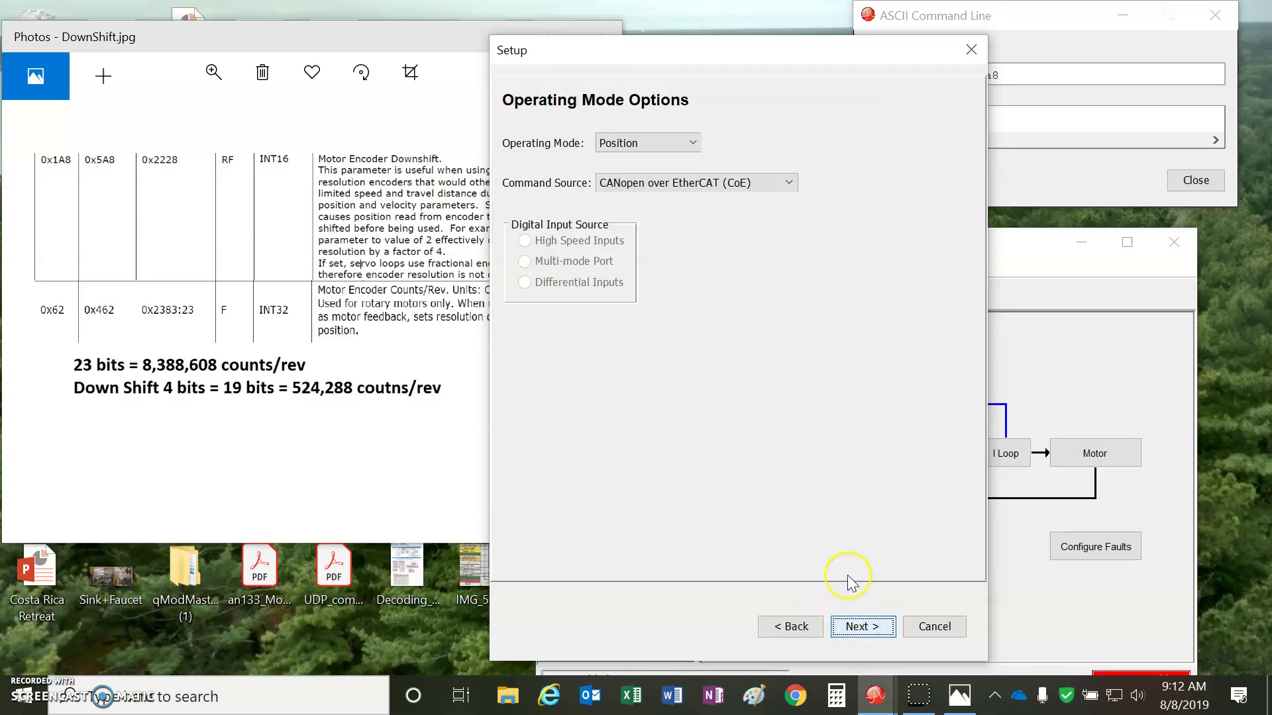
pyautogui.click(882, 632)
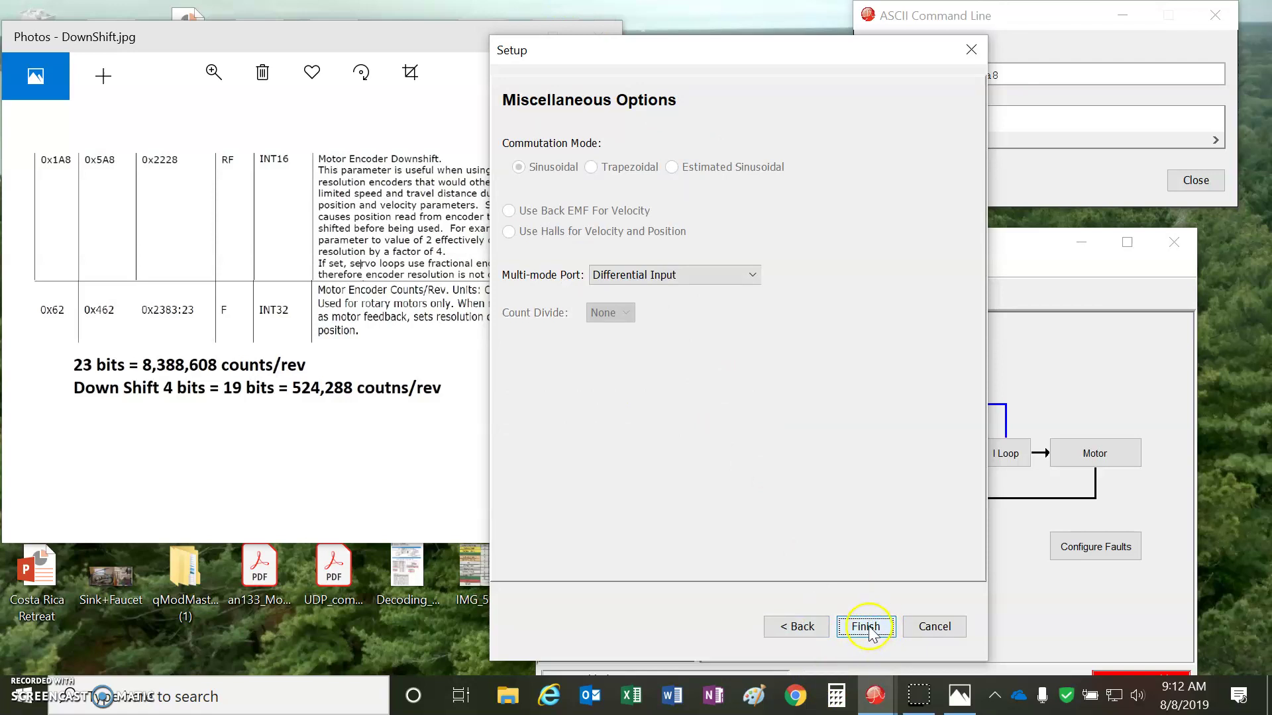
pyautogui.click(866, 626)
pyautogui.click(704, 400)
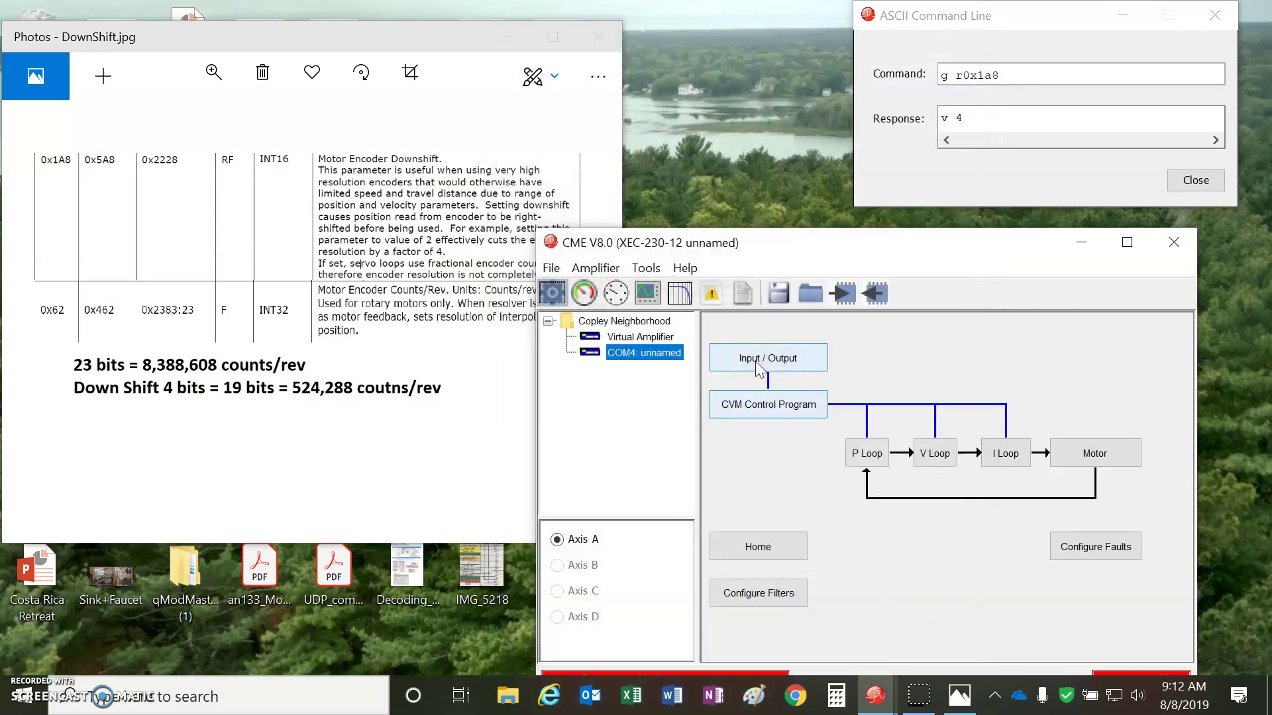
# Bring the ASCII Command Line window forward and move it over the CME diagram
pyautogui.click(1033, 20)
pyautogui.click(1030, 38)
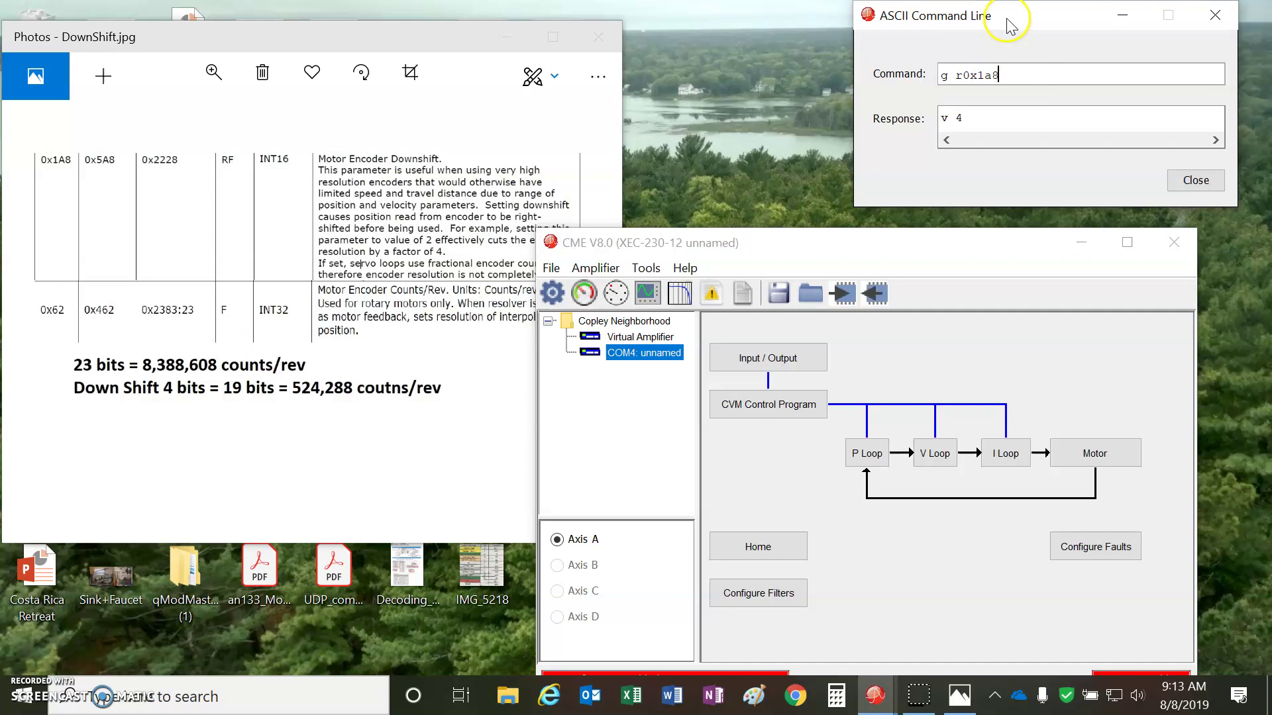
pyautogui.moveTo(1009, 25); pyautogui.dragTo(865, 336)
# Query flash with 'g f0x62', reading 524288 counts per rev, then close the command window
pyautogui.click(902, 400)
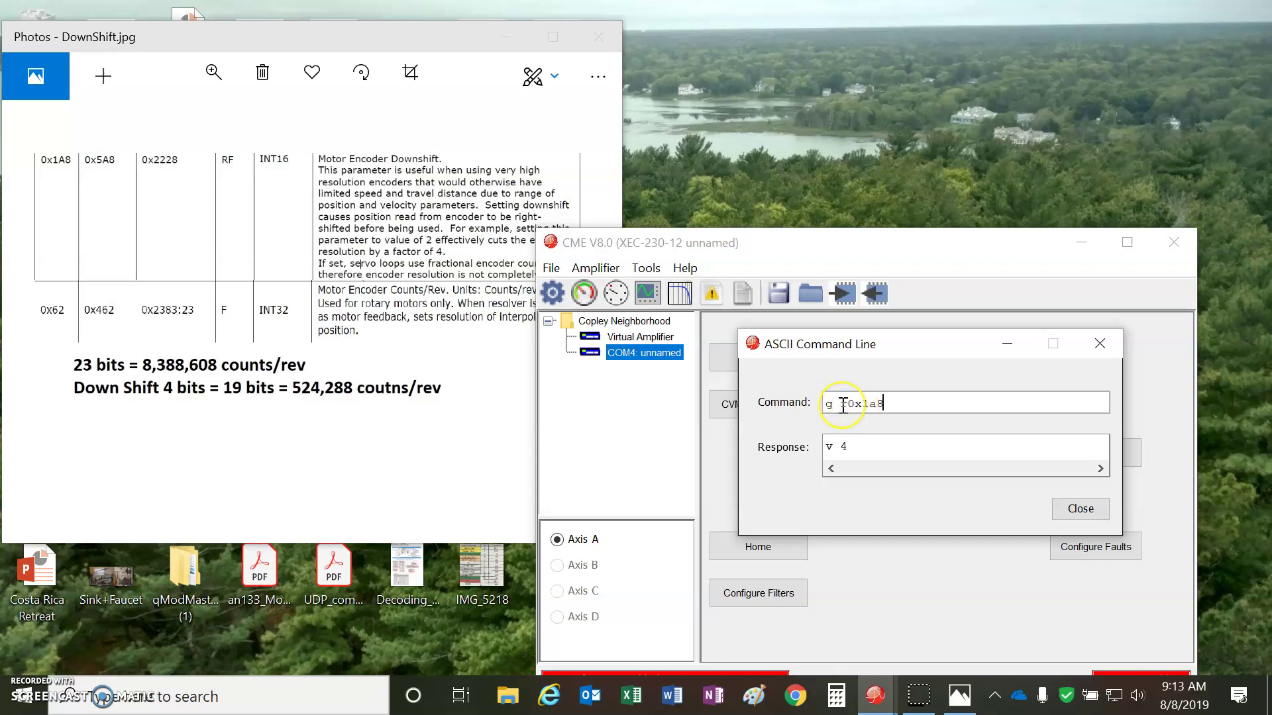
pyautogui.click(893, 405)
pyautogui.moveTo(890, 405)
pyautogui.mouseDown()
pyautogui.moveTo(851, 404)
pyautogui.moveTo(868, 404)
pyautogui.mouseUp()
pyautogui.write('62')
pyautogui.click(846, 403)
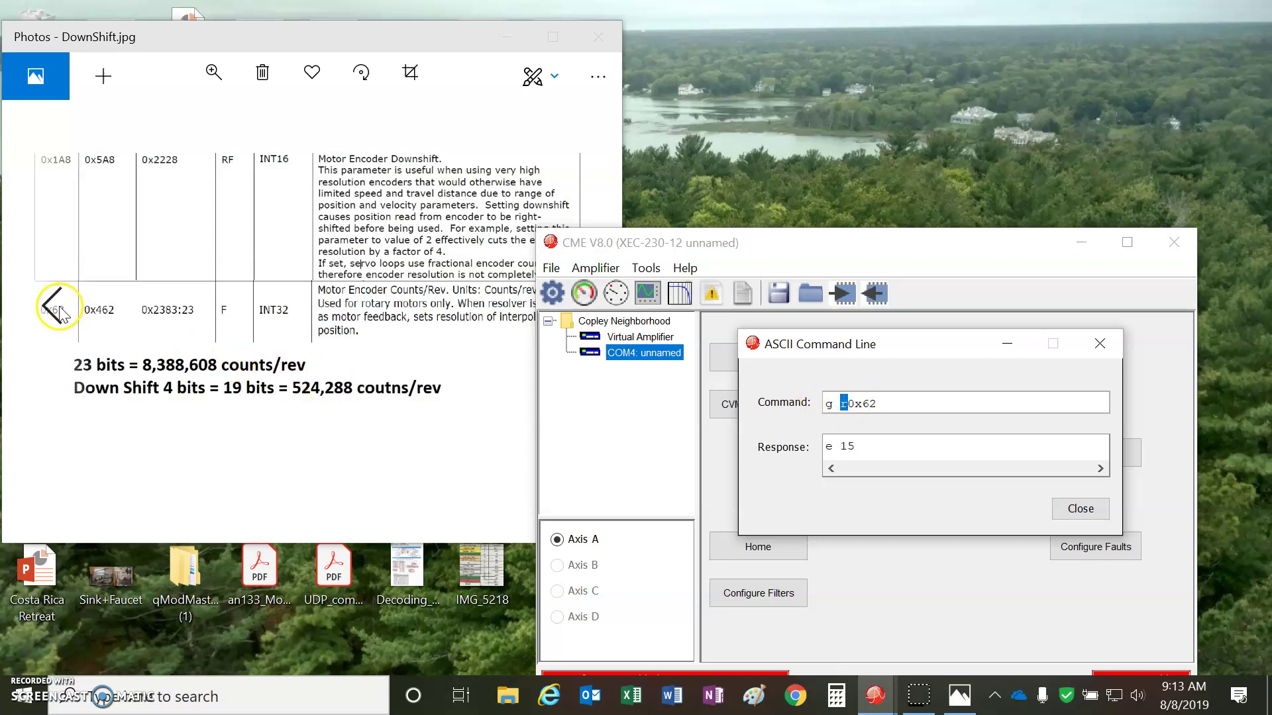
pyautogui.moveTo(884, 443)
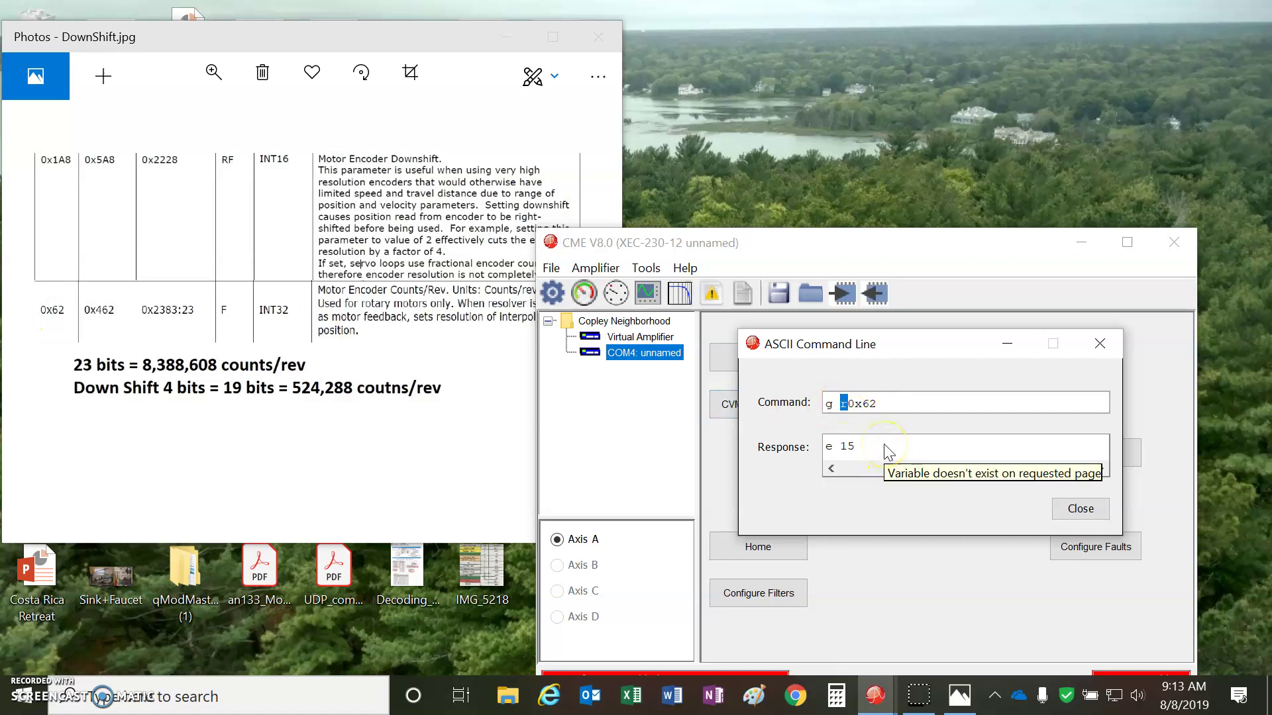
pyautogui.write('f')
pyautogui.press('Return')
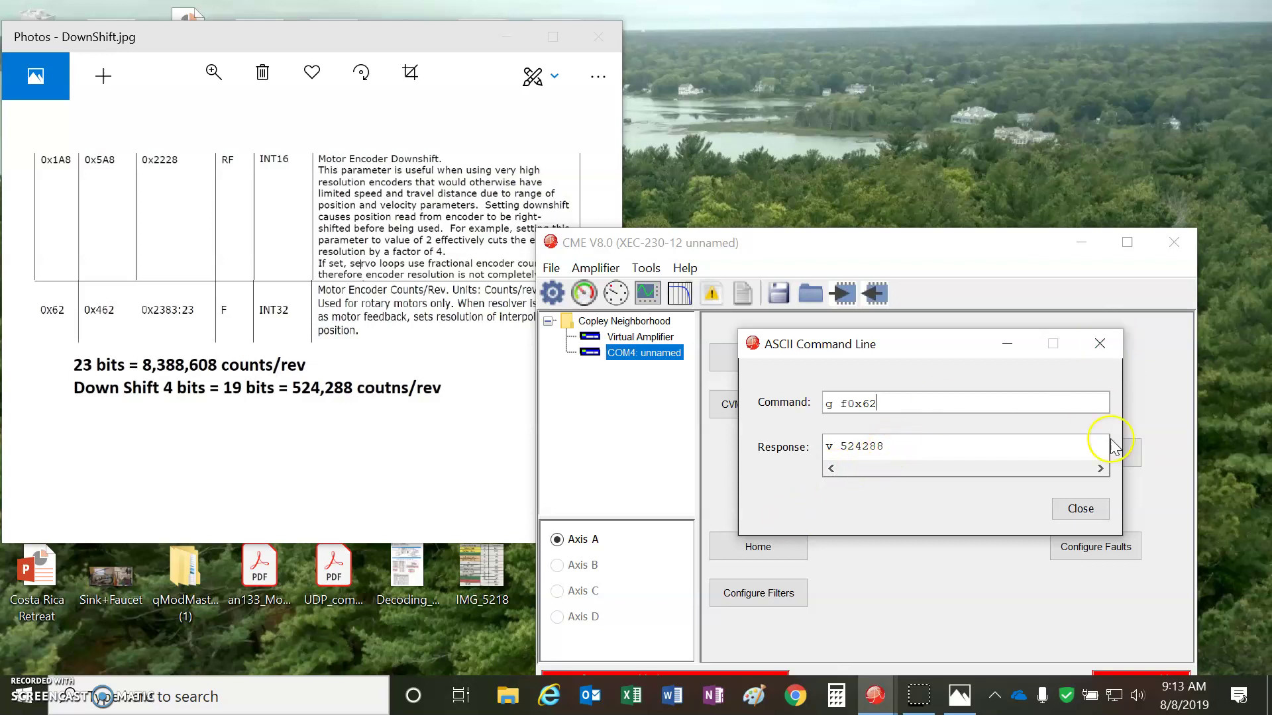
pyautogui.click(1082, 510)
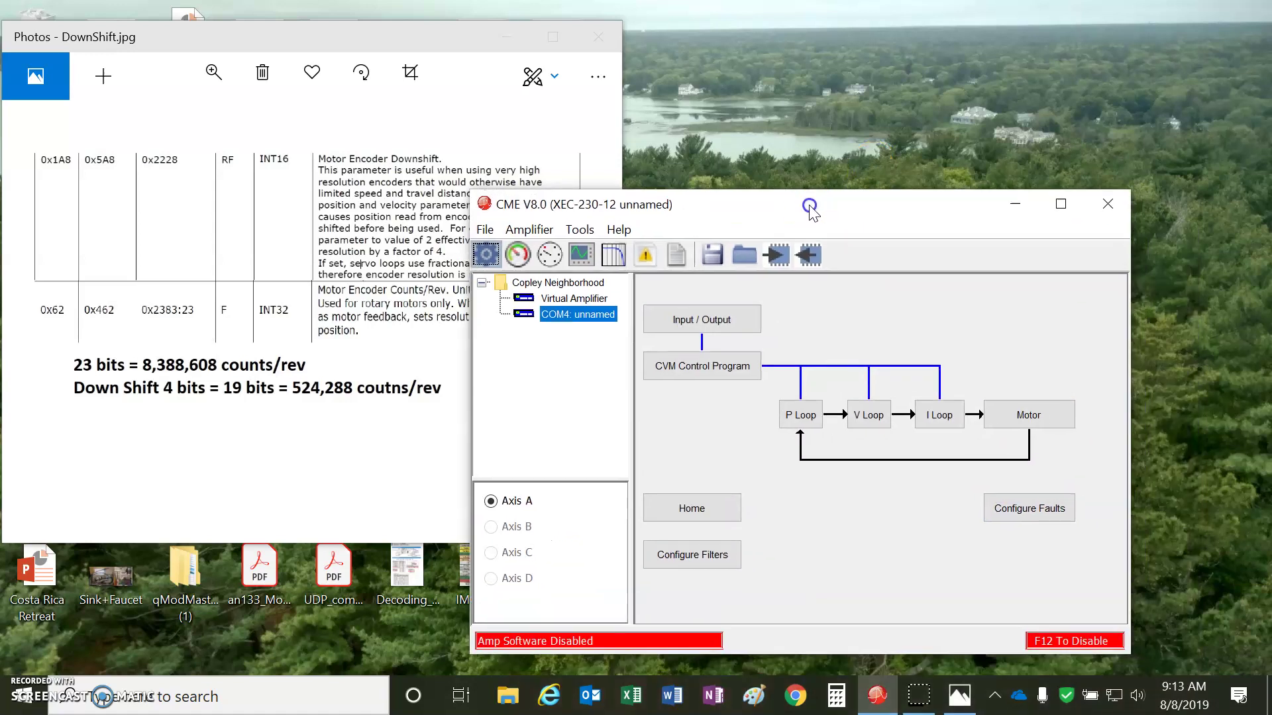
# Open the motor data settings and go to the motor model entry
pyautogui.click(1015, 412)
pyautogui.moveTo(762, 173); pyautogui.dragTo(738, 167)
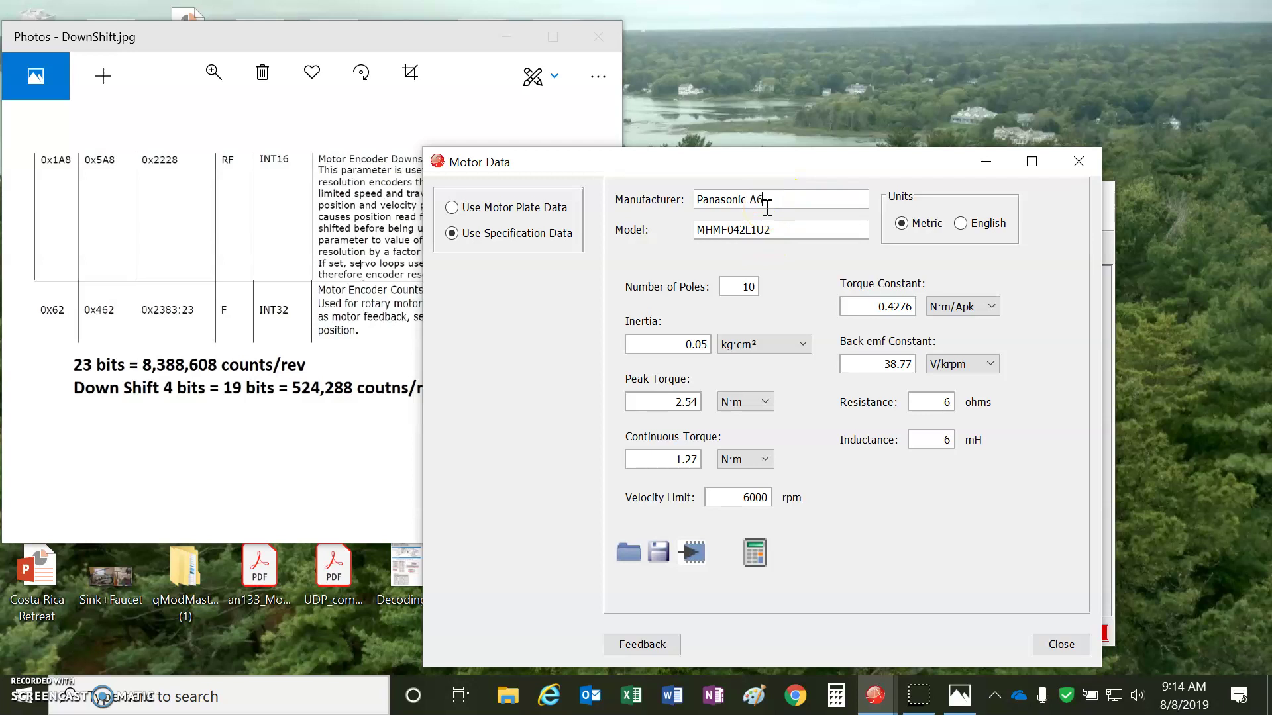
pyautogui.click(772, 228)
pyautogui.click(749, 292)
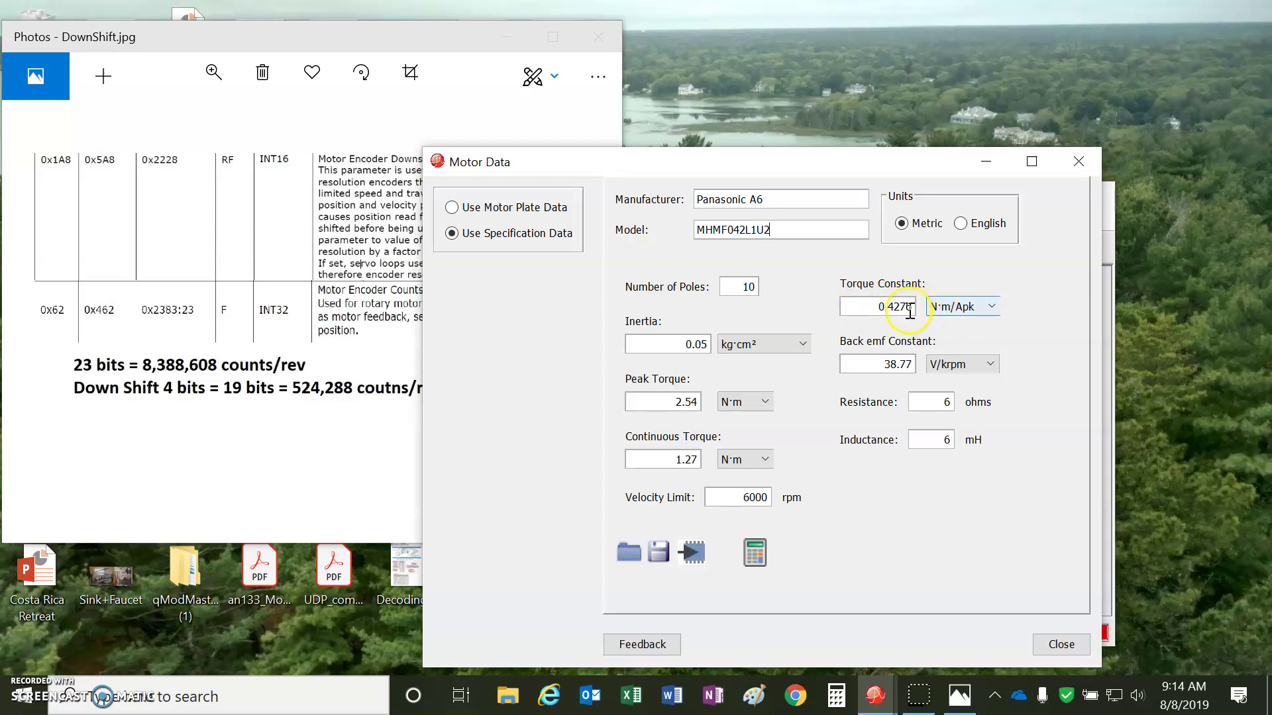
# Enter a Back emf Constant of 0.42 V/rad/s, then show it in V/krpm (43.98)
pyautogui.click(866, 361)
pyautogui.click(971, 377)
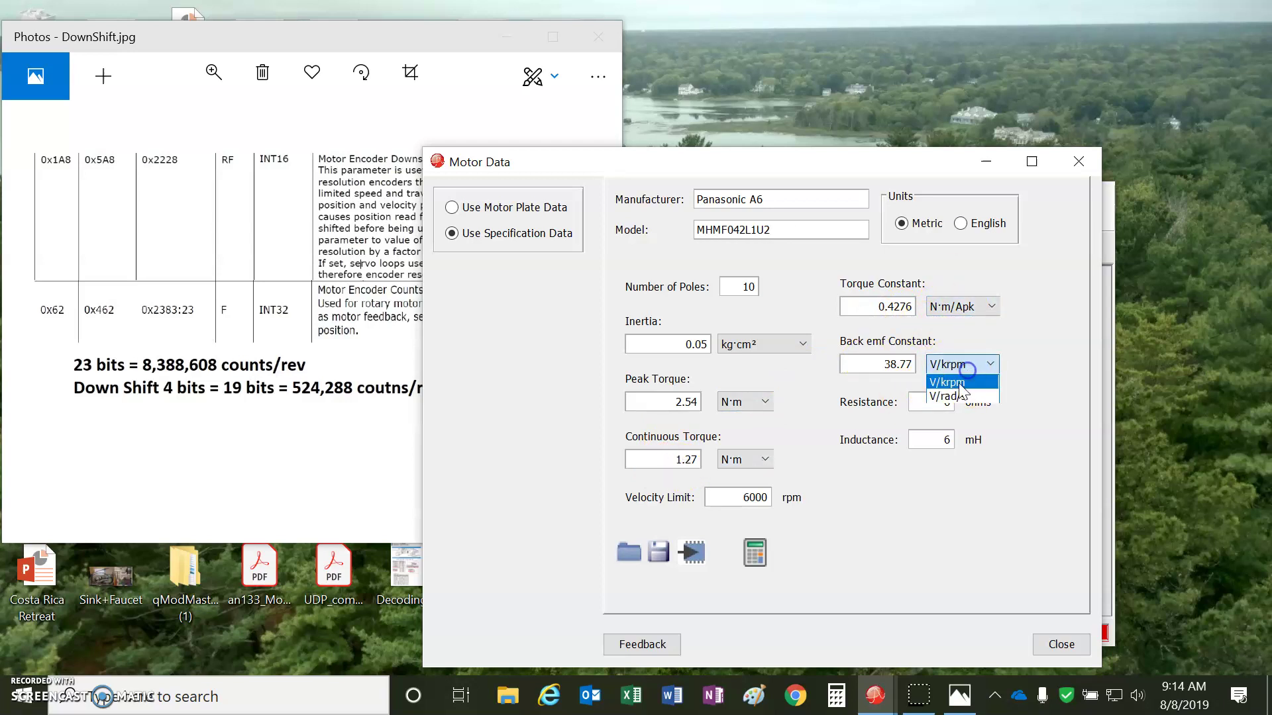
pyautogui.click(954, 392)
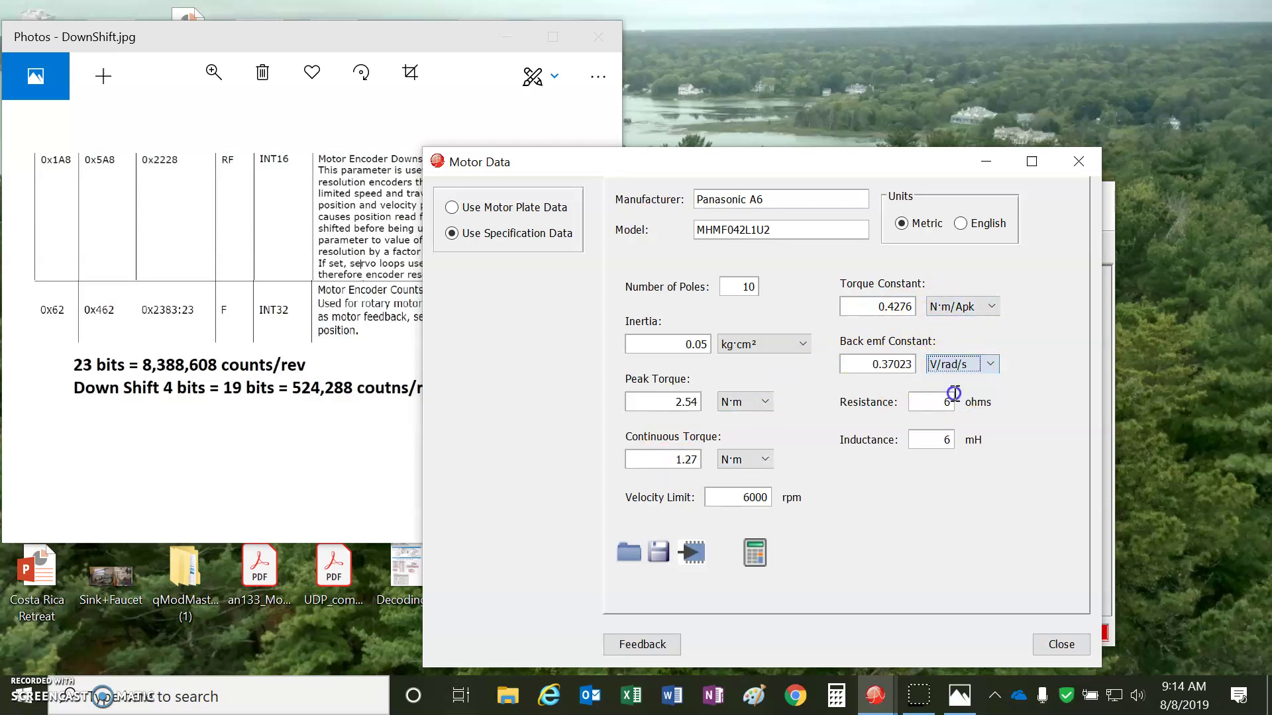
pyautogui.click(971, 306)
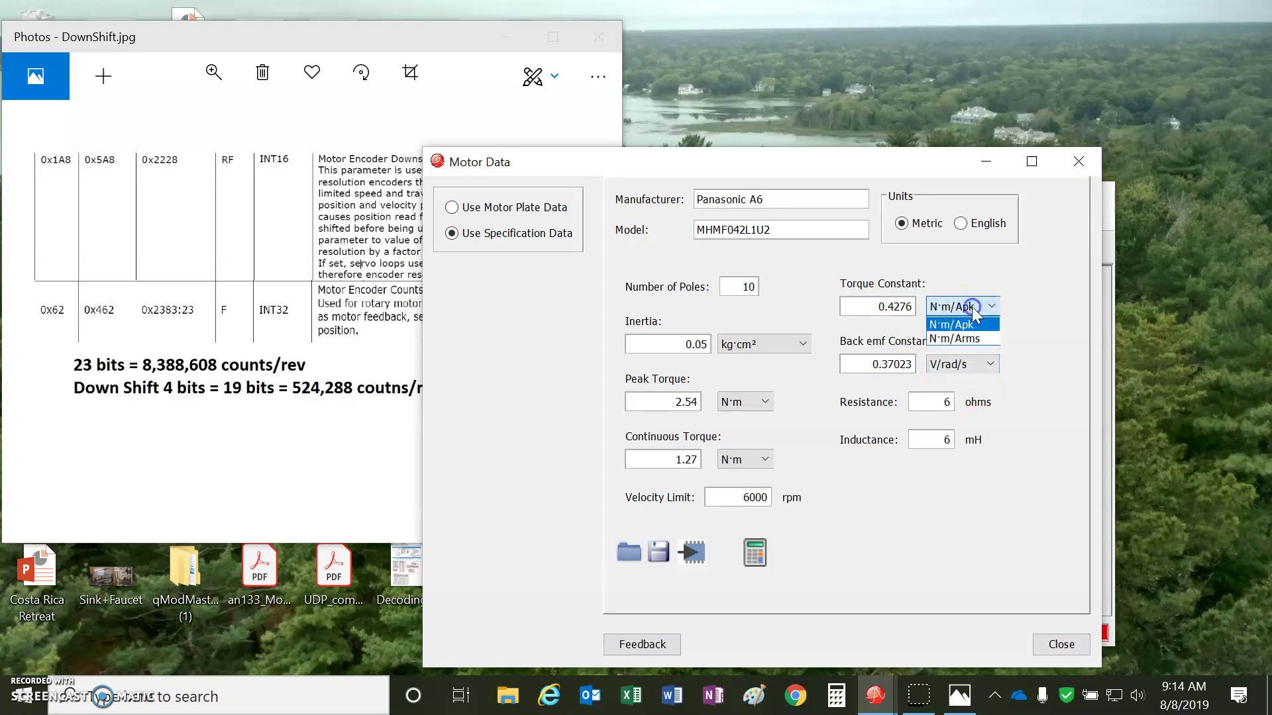
pyautogui.click(835, 325)
pyautogui.moveTo(883, 364); pyautogui.dragTo(949, 369)
pyautogui.write('42')
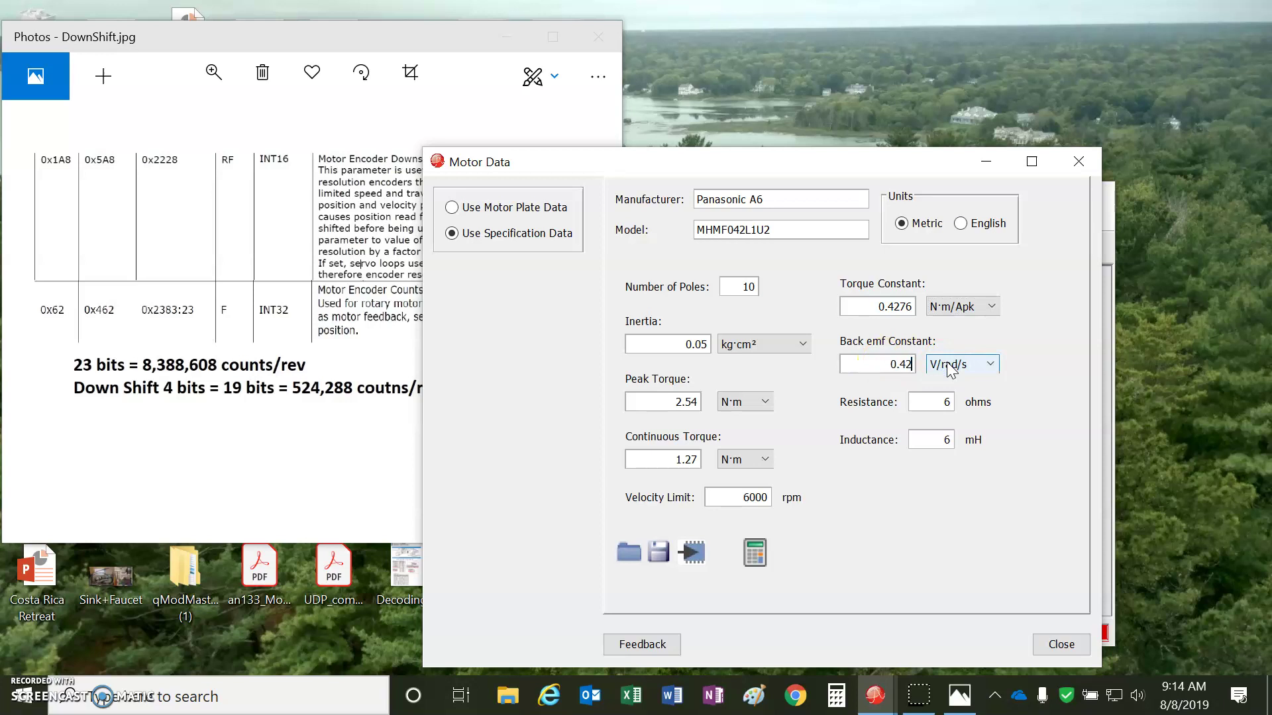
pyautogui.click(894, 305)
pyautogui.click(957, 365)
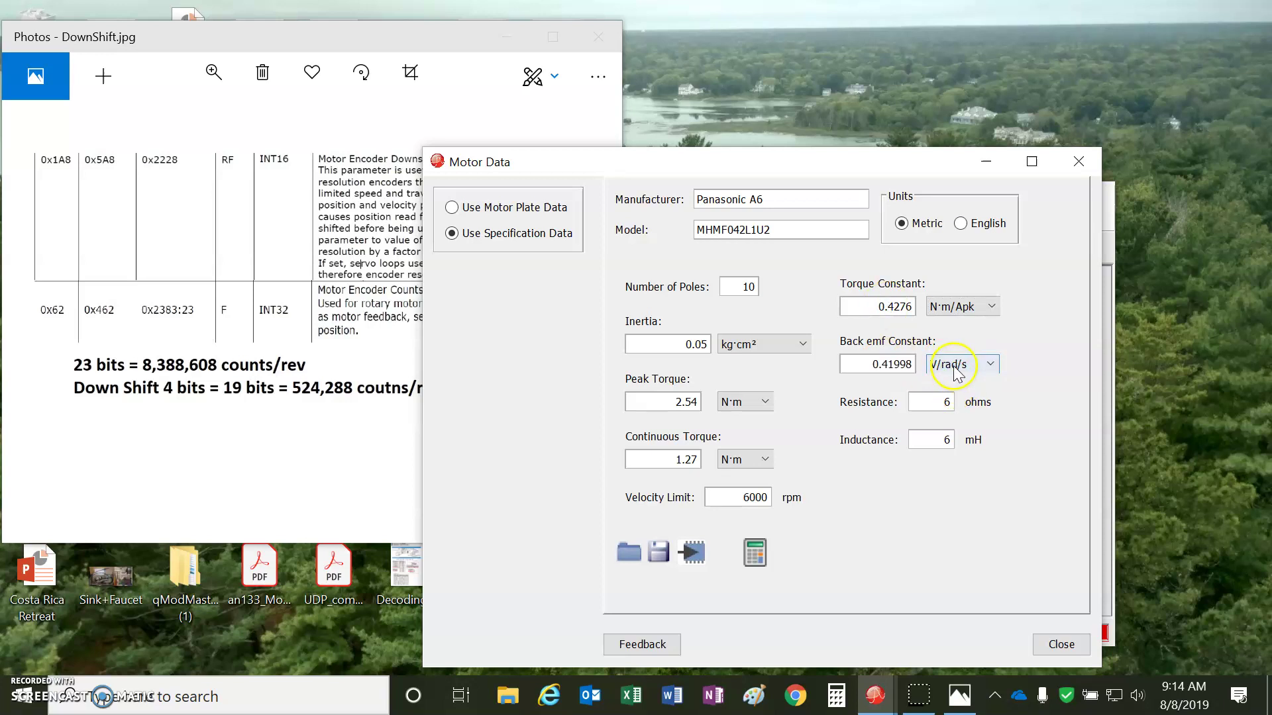
pyautogui.click(951, 383)
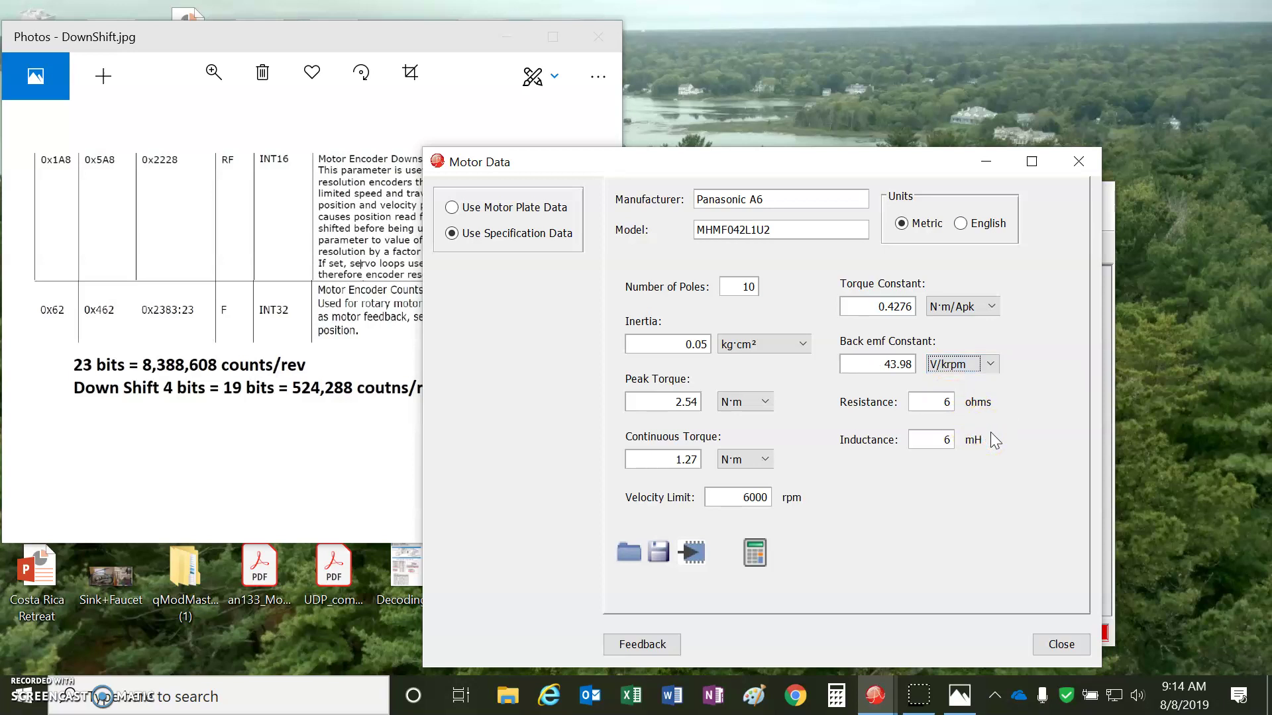
# Check the Resistance, Inductance and Velocity Limit values, then choose Use Motor Plate Data
pyautogui.click(909, 365)
pyautogui.click(903, 366)
pyautogui.click(949, 402)
pyautogui.click(938, 441)
pyautogui.doubleClick(934, 439)
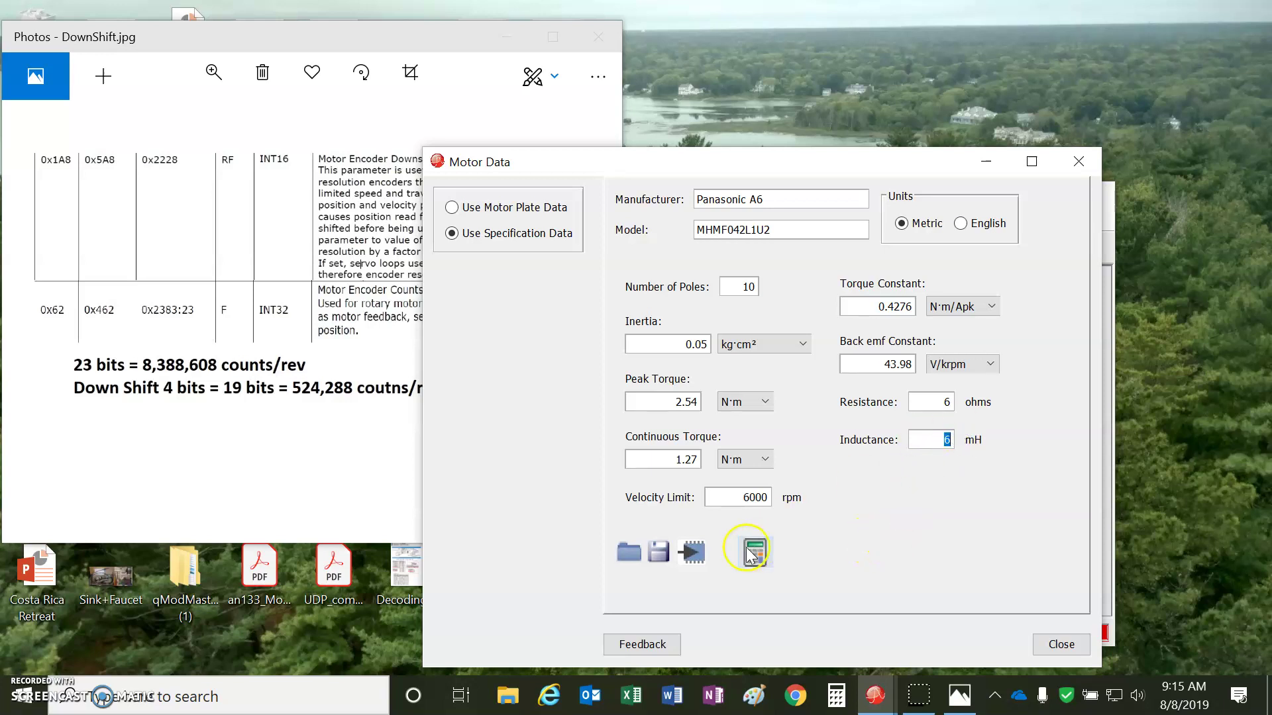
pyautogui.moveTo(728, 497); pyautogui.dragTo(814, 500)
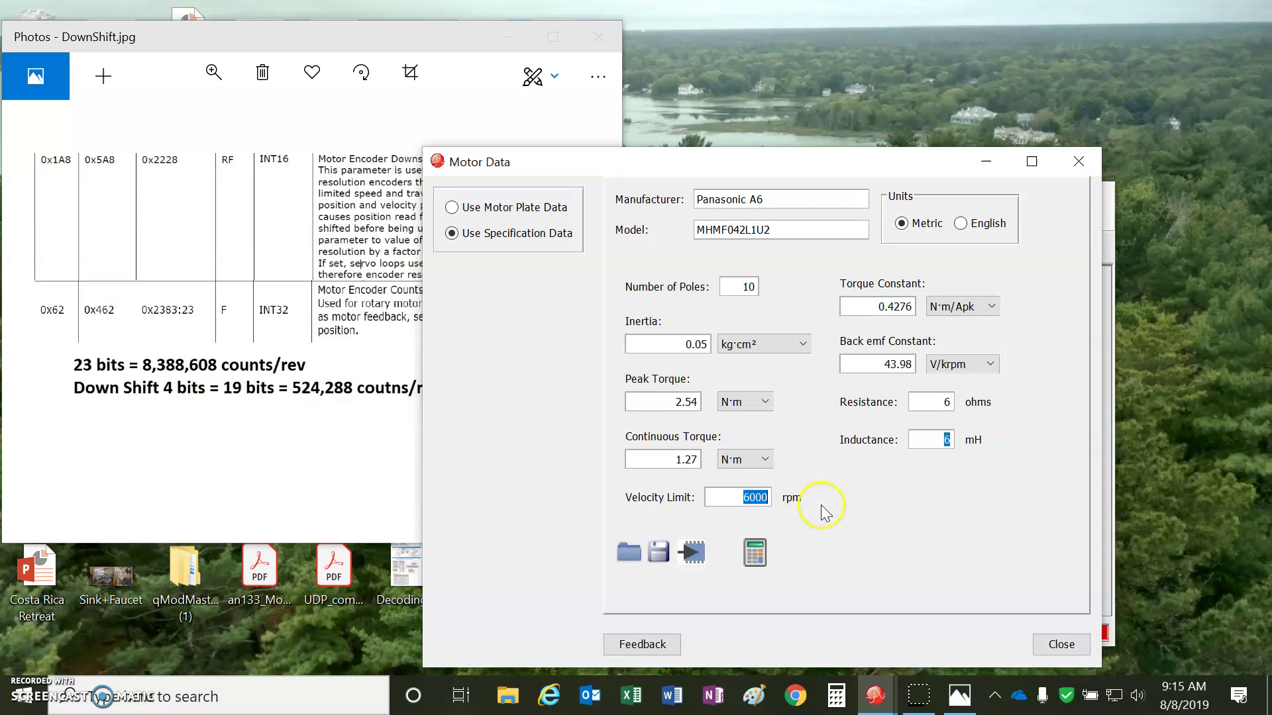
pyautogui.click(494, 207)
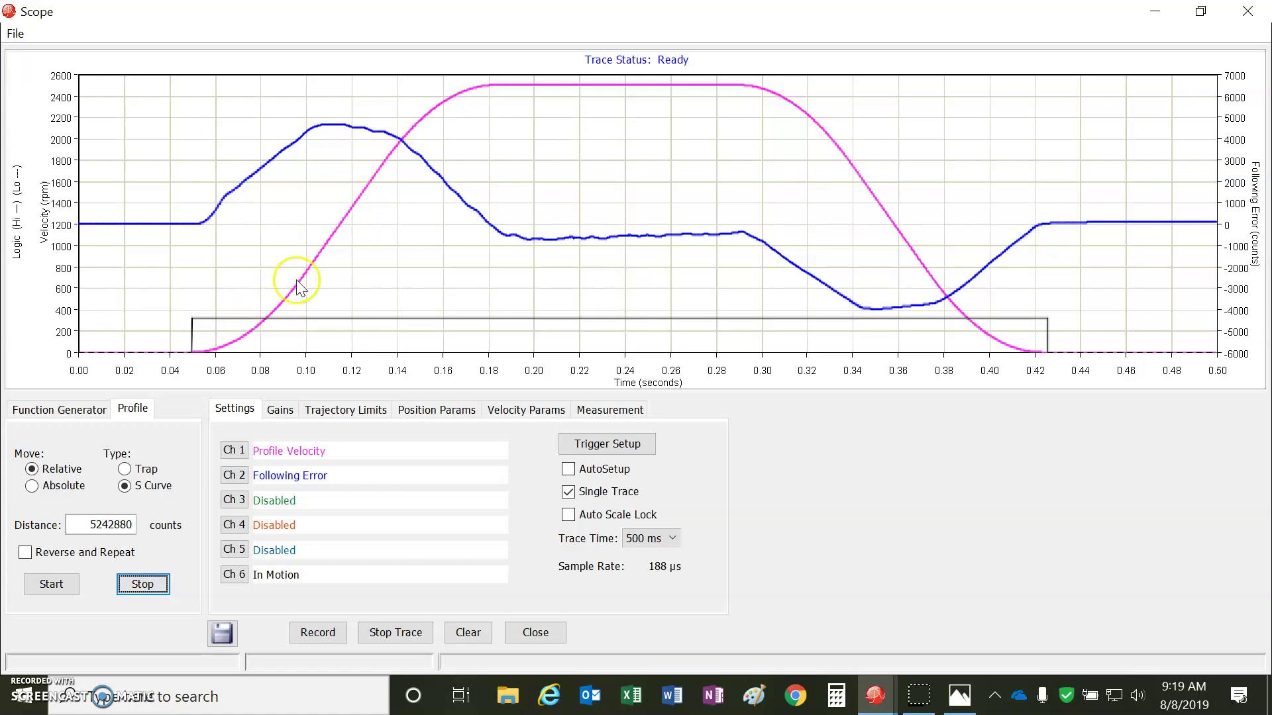
pyautogui.moveTo(186, 221)
pyautogui.mouseDown()
pyautogui.moveTo(115, 243)
pyautogui.moveTo(77, 229)
pyautogui.mouseUp()
pyautogui.moveTo(1193, 239); pyautogui.dragTo(193, 253)
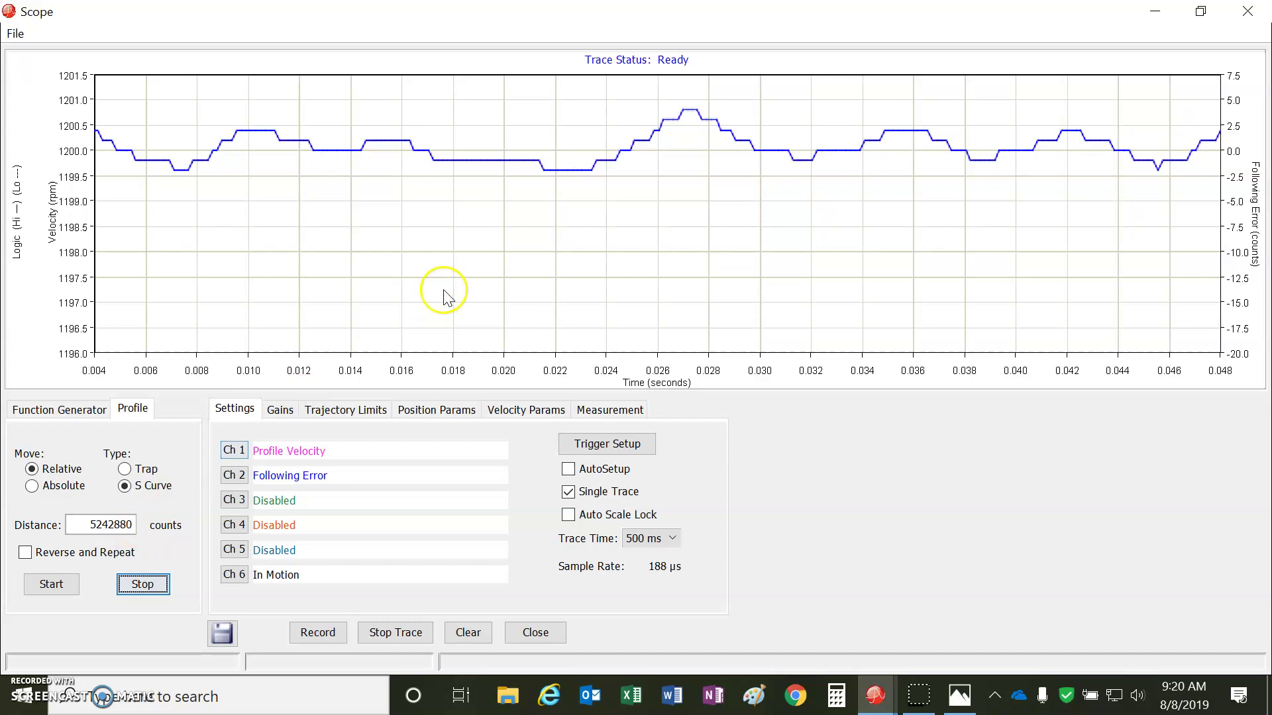
pyautogui.click(51, 583)
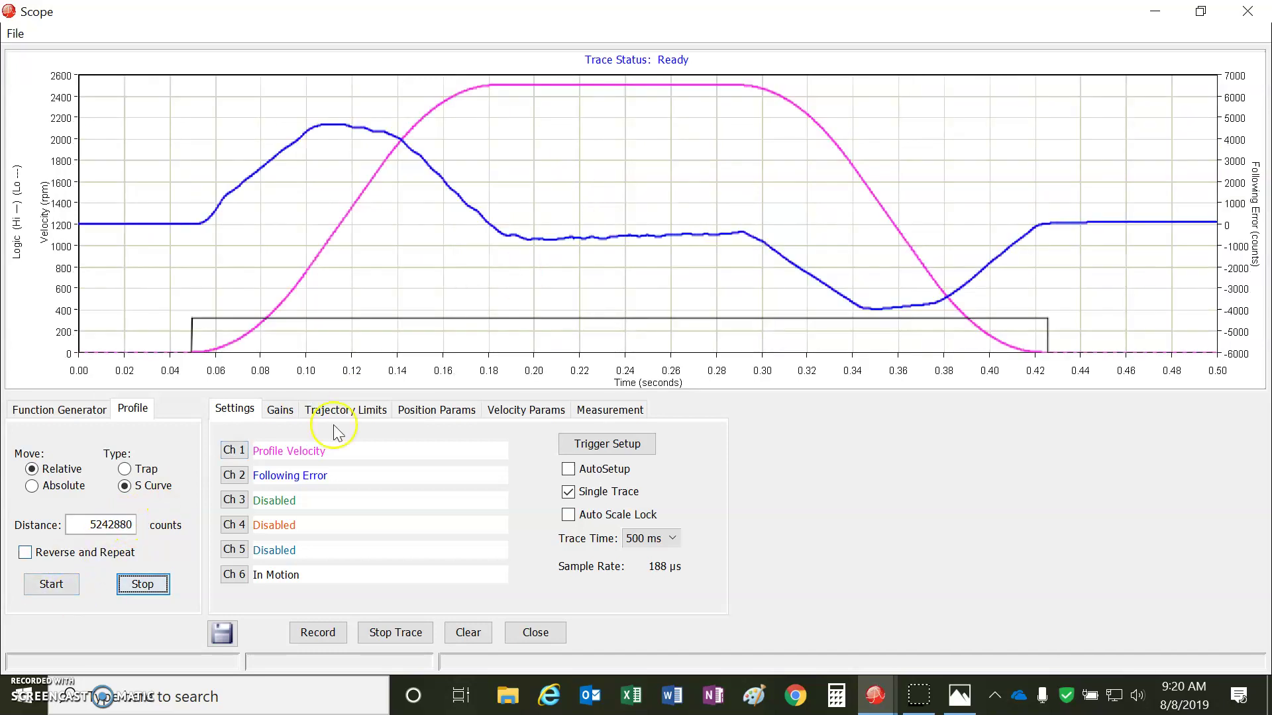
# Show the Scope Gains tab and inspect Pp 1000, Vff 16384 and Vp 900
pyautogui.click(279, 412)
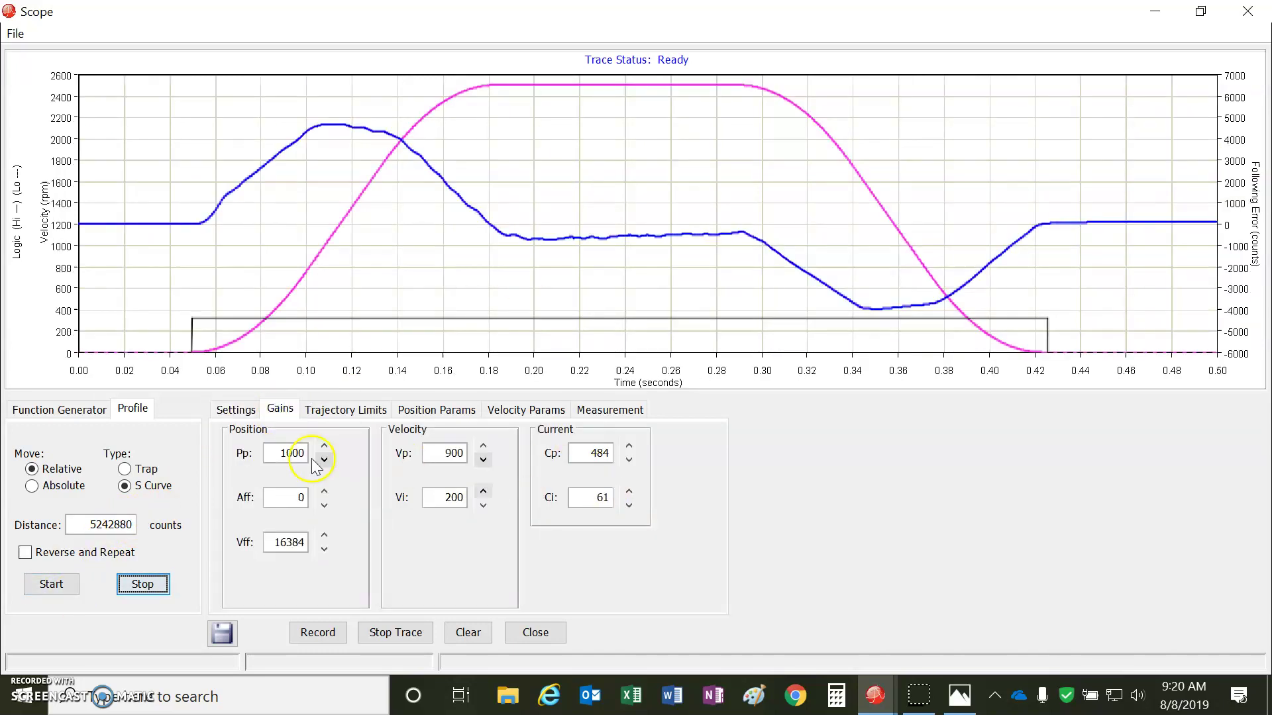
pyautogui.click(280, 455)
pyautogui.click(298, 546)
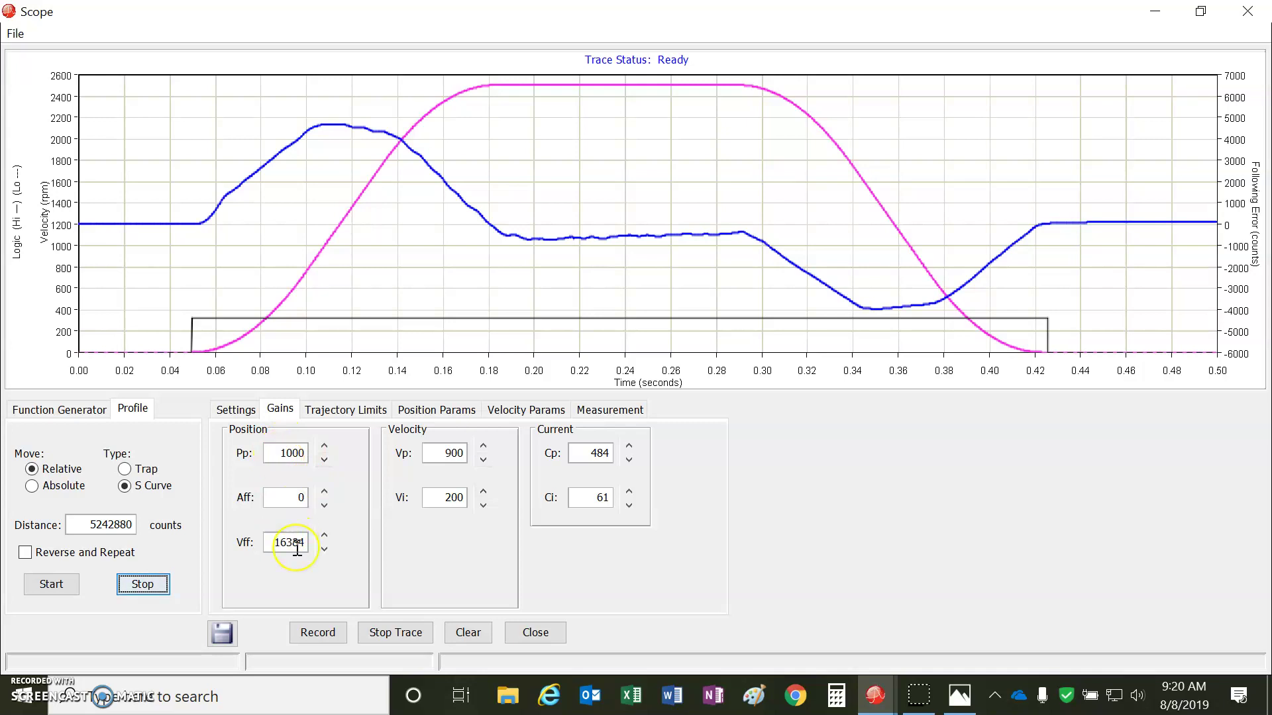
pyautogui.click(298, 455)
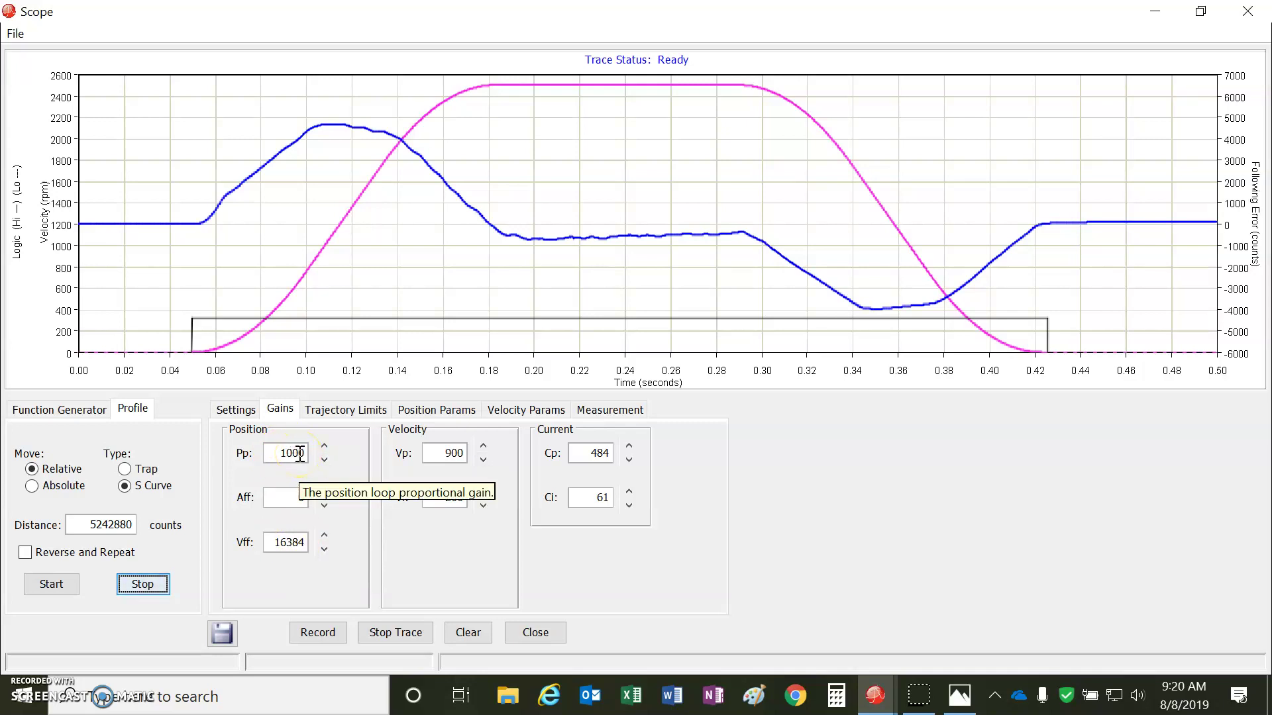
pyautogui.click(436, 462)
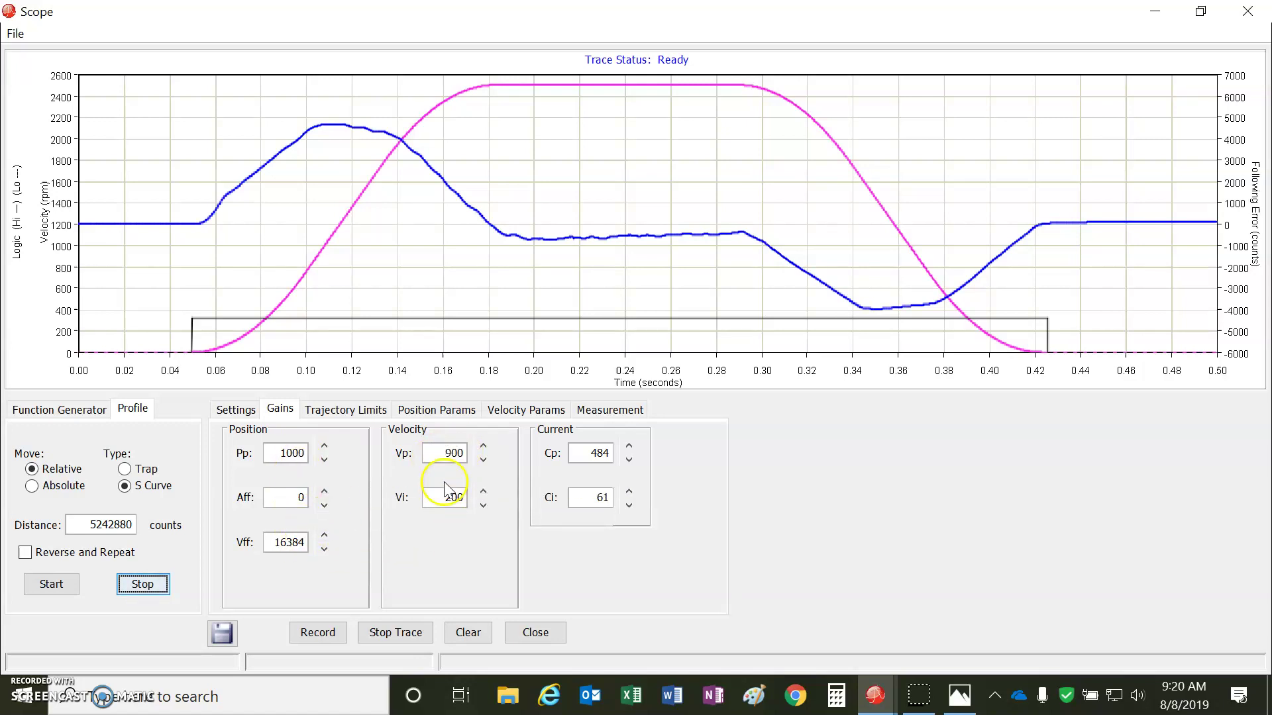
pyautogui.click(1195, 13)
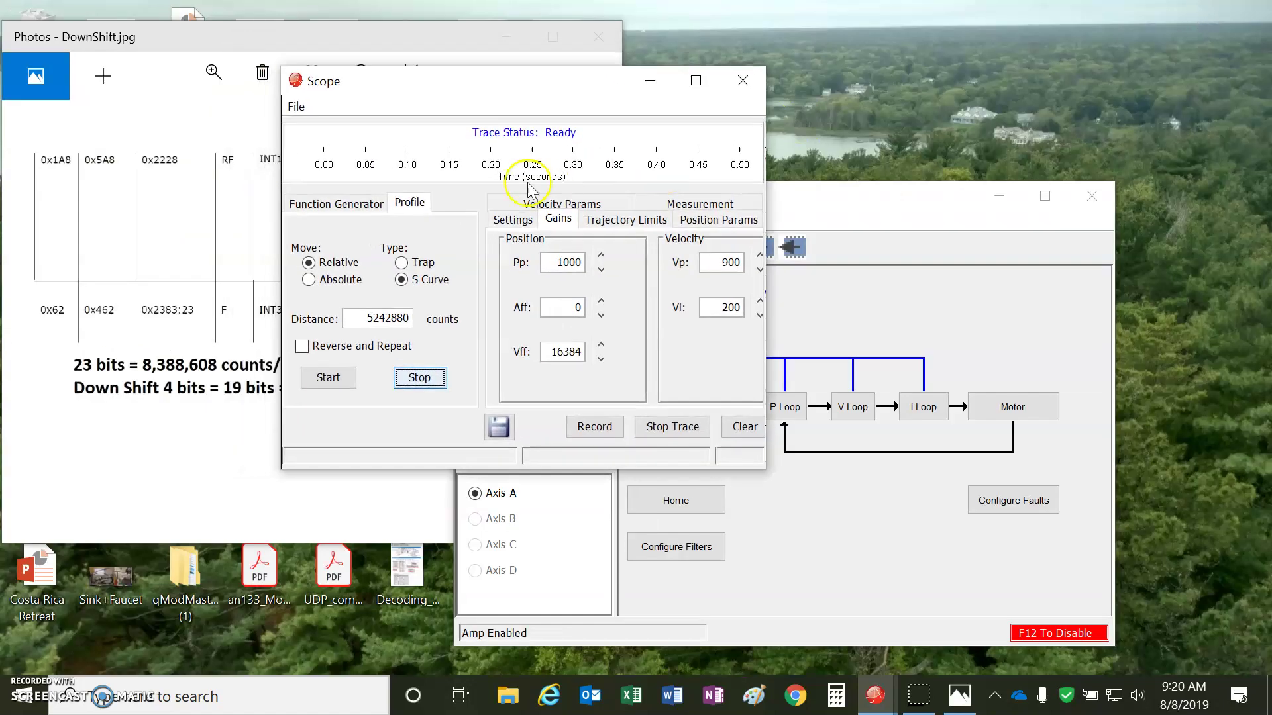
pyautogui.click(676, 546)
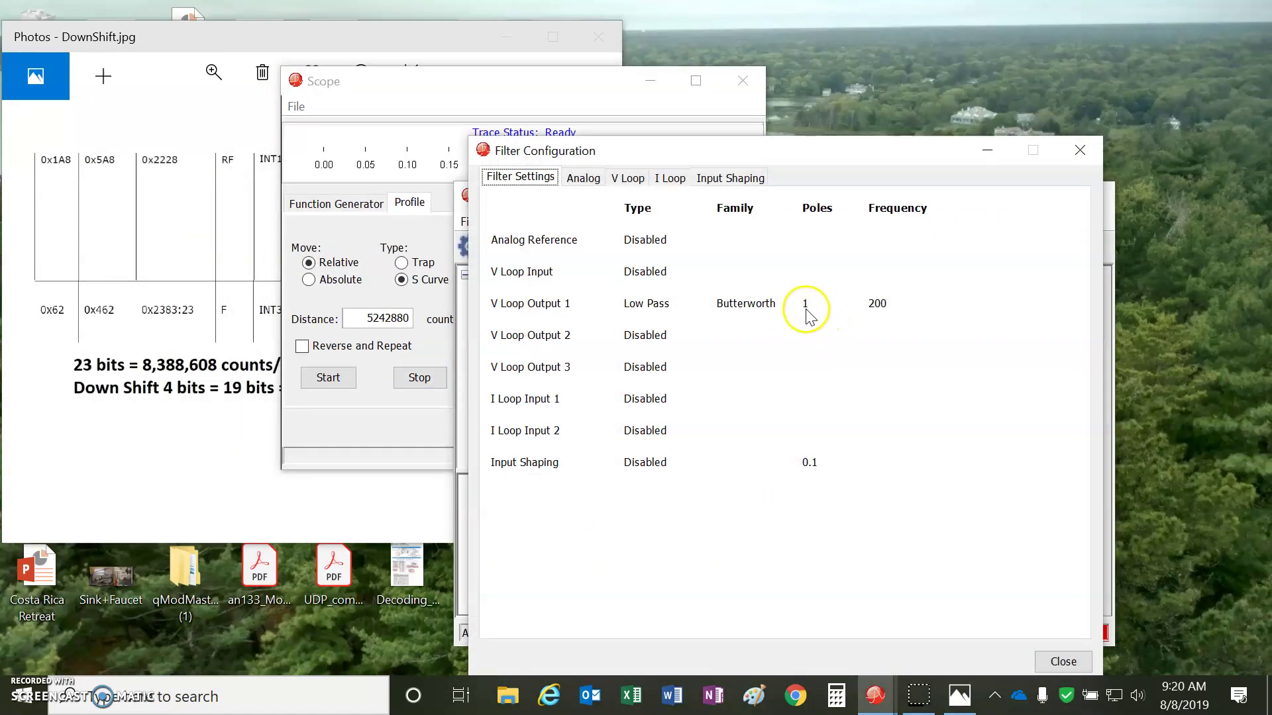
pyautogui.click(632, 178)
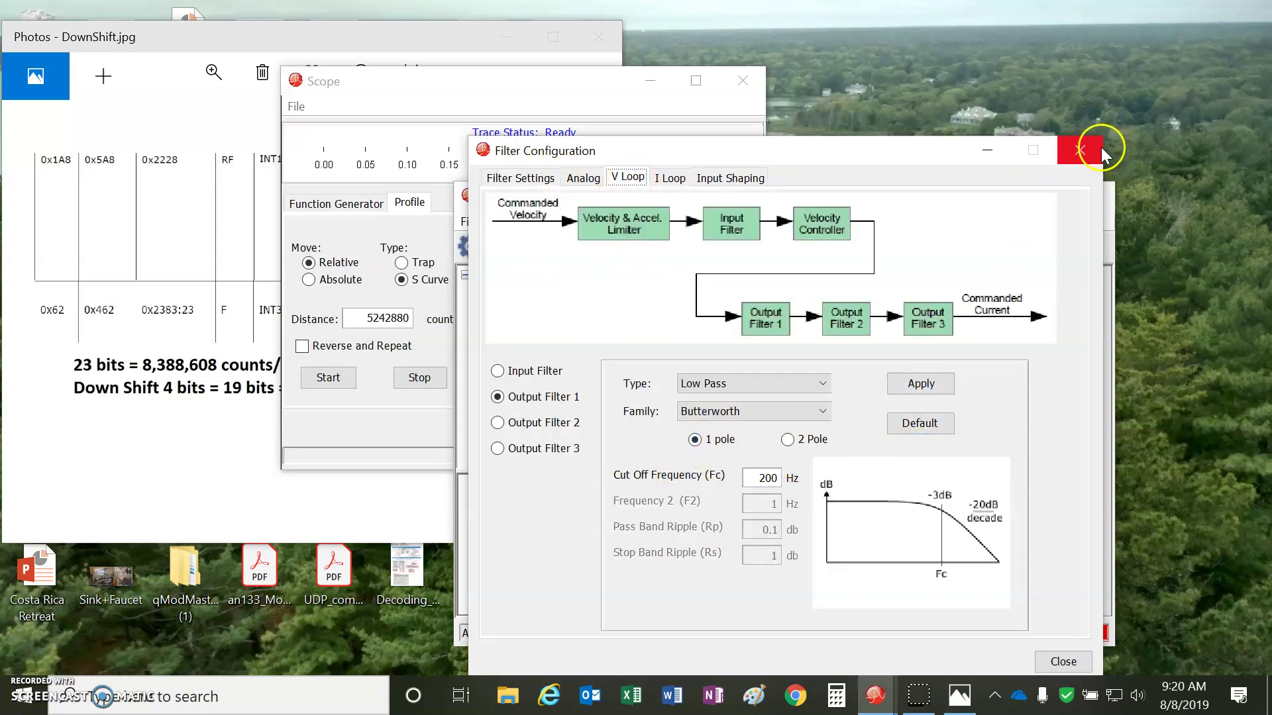
pyautogui.click(1080, 150)
pyautogui.click(582, 79)
pyautogui.click(696, 80)
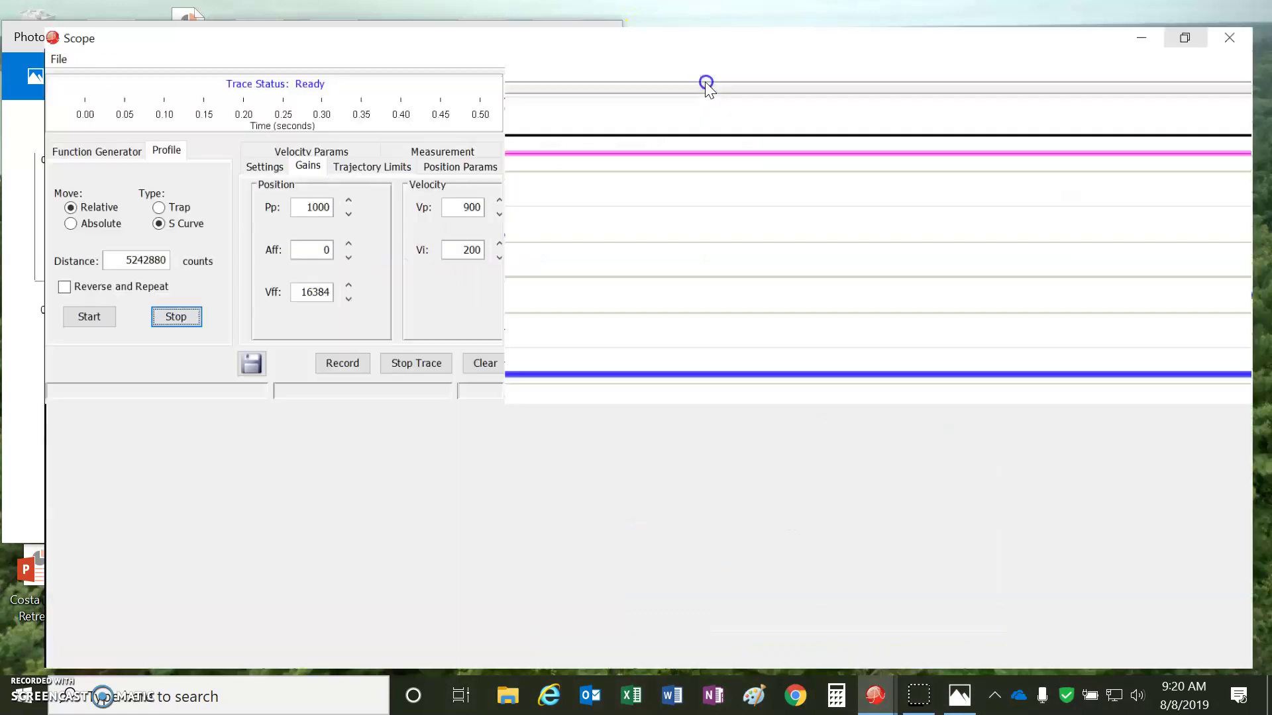
pyautogui.doubleClick(462, 452)
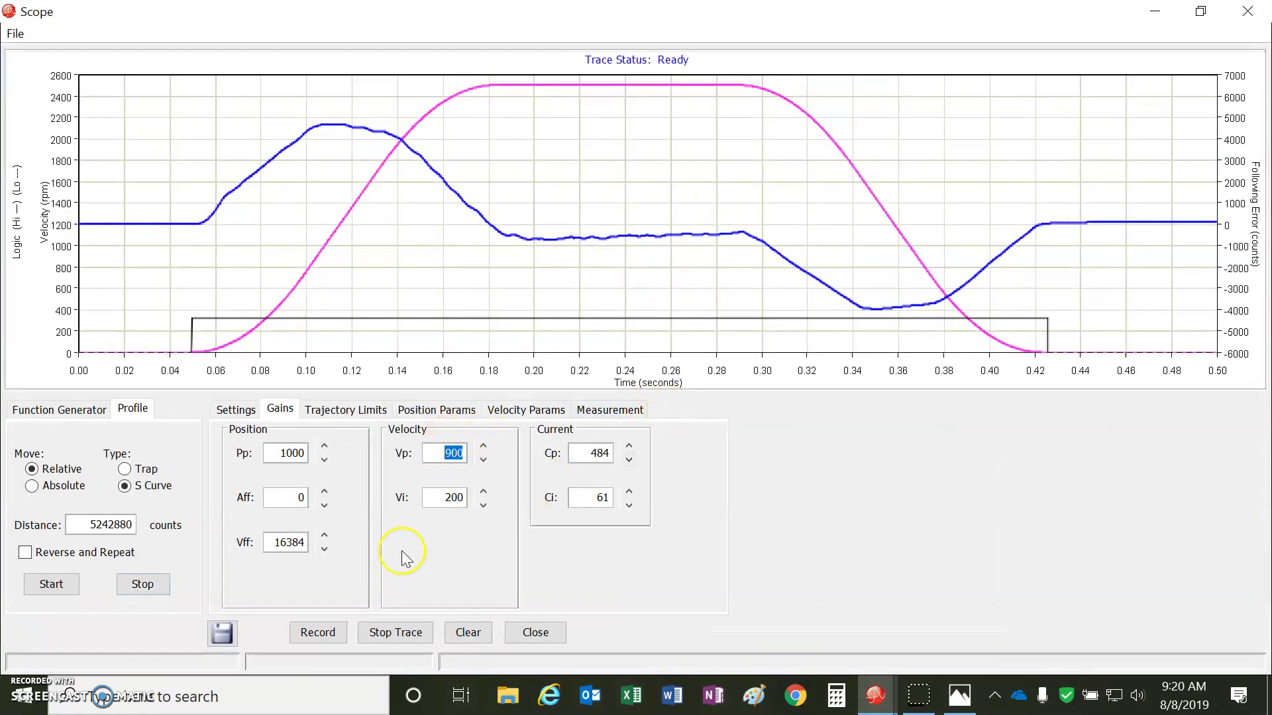
pyautogui.doubleClick(460, 497)
pyautogui.moveTo(1028, 212); pyautogui.dragTo(1201, 240)
pyautogui.moveTo(377, 257); pyautogui.dragTo(377, 254)
pyautogui.click(393, 300)
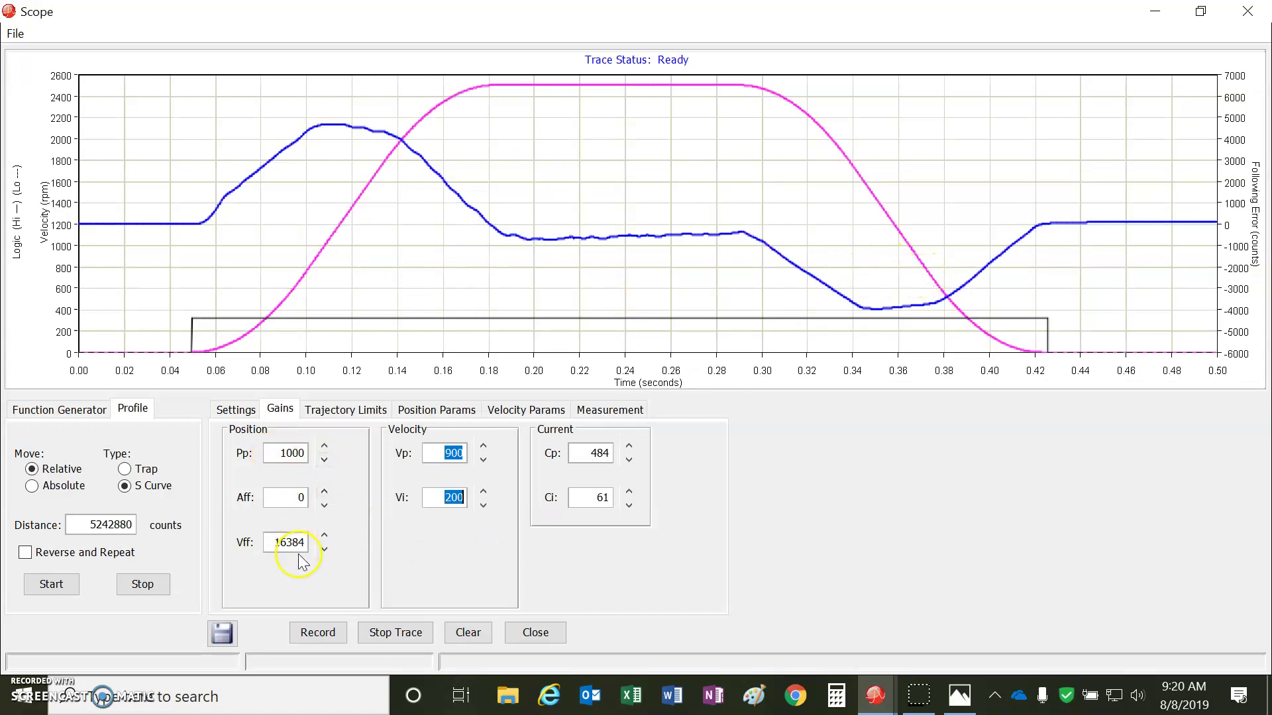
# Aim the function generator at current and start the 0.3 A 100 Hz square-wave test
pyautogui.click(78, 417)
pyautogui.click(141, 460)
pyautogui.click(129, 476)
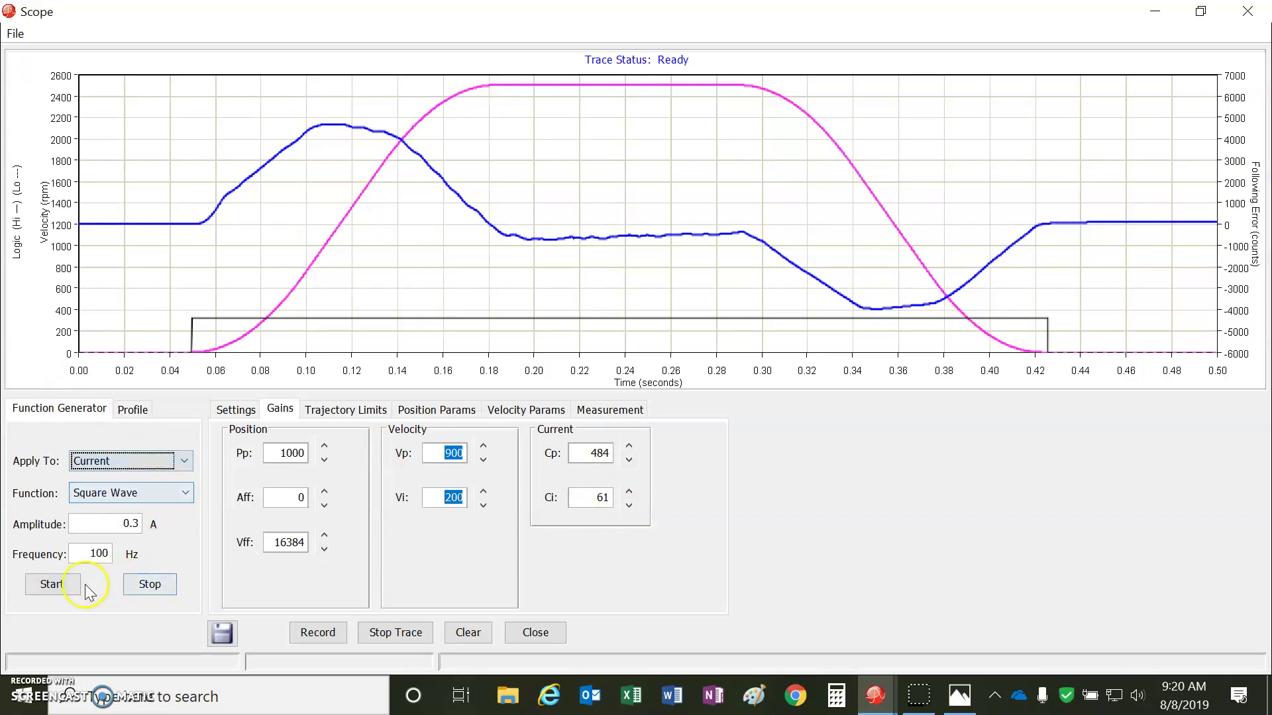
pyautogui.click(52, 584)
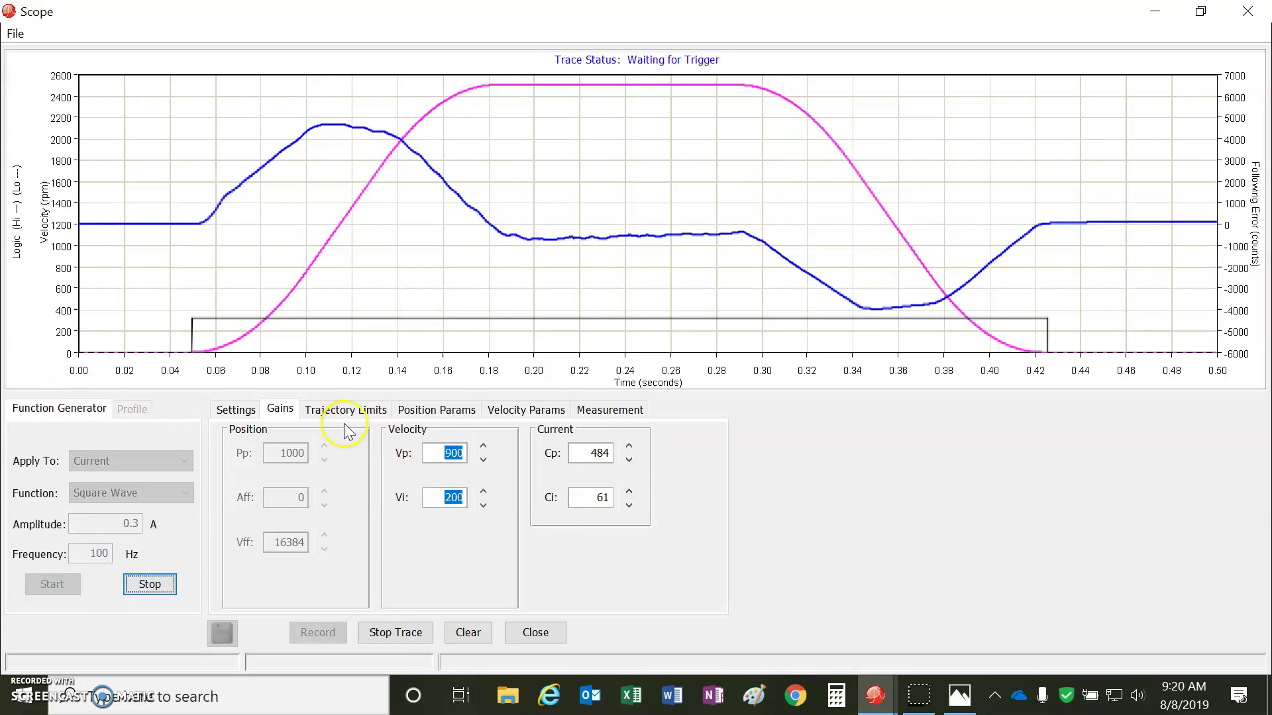
pyautogui.click(233, 410)
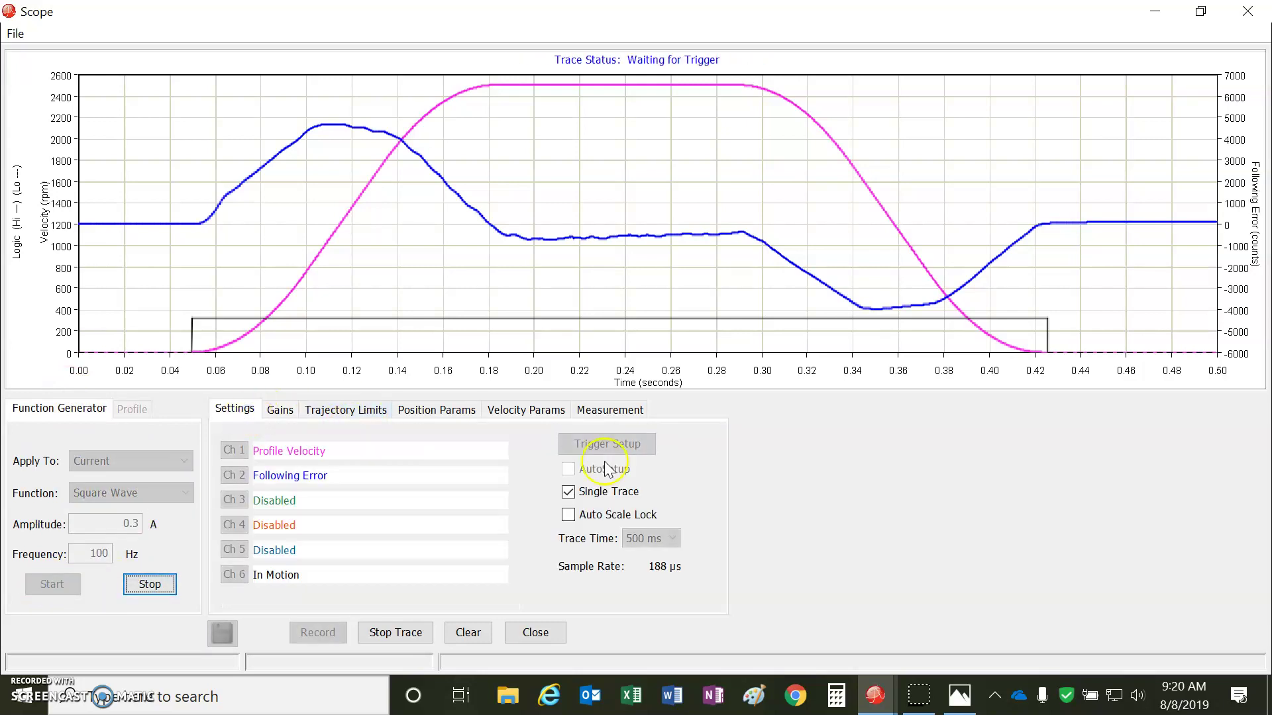
pyautogui.click(140, 586)
pyautogui.click(568, 469)
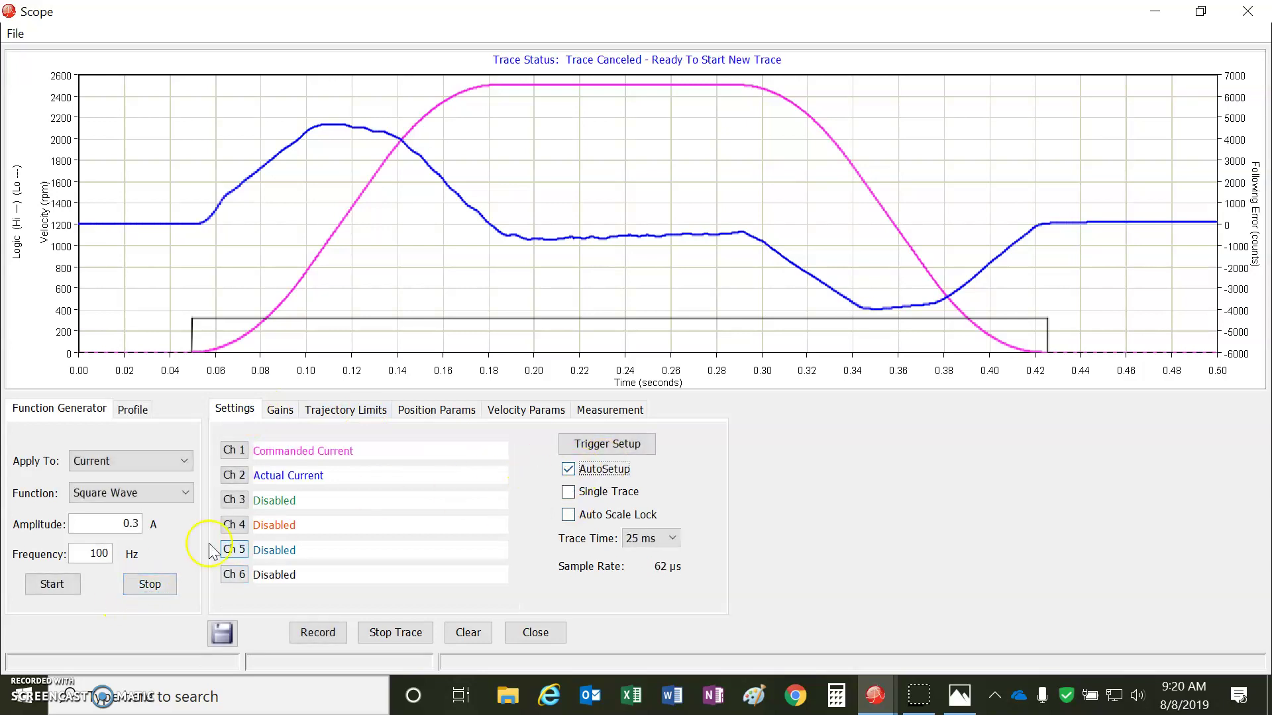
pyautogui.click(111, 459)
pyautogui.click(108, 481)
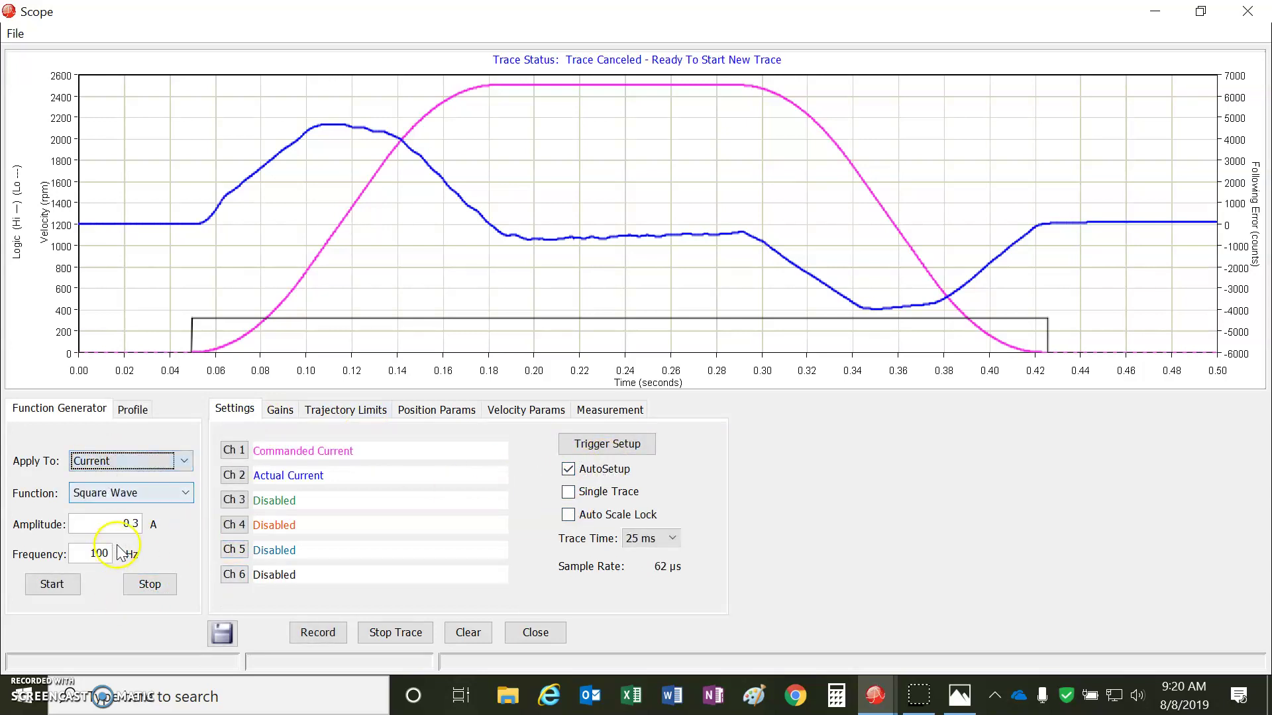
pyautogui.click(53, 584)
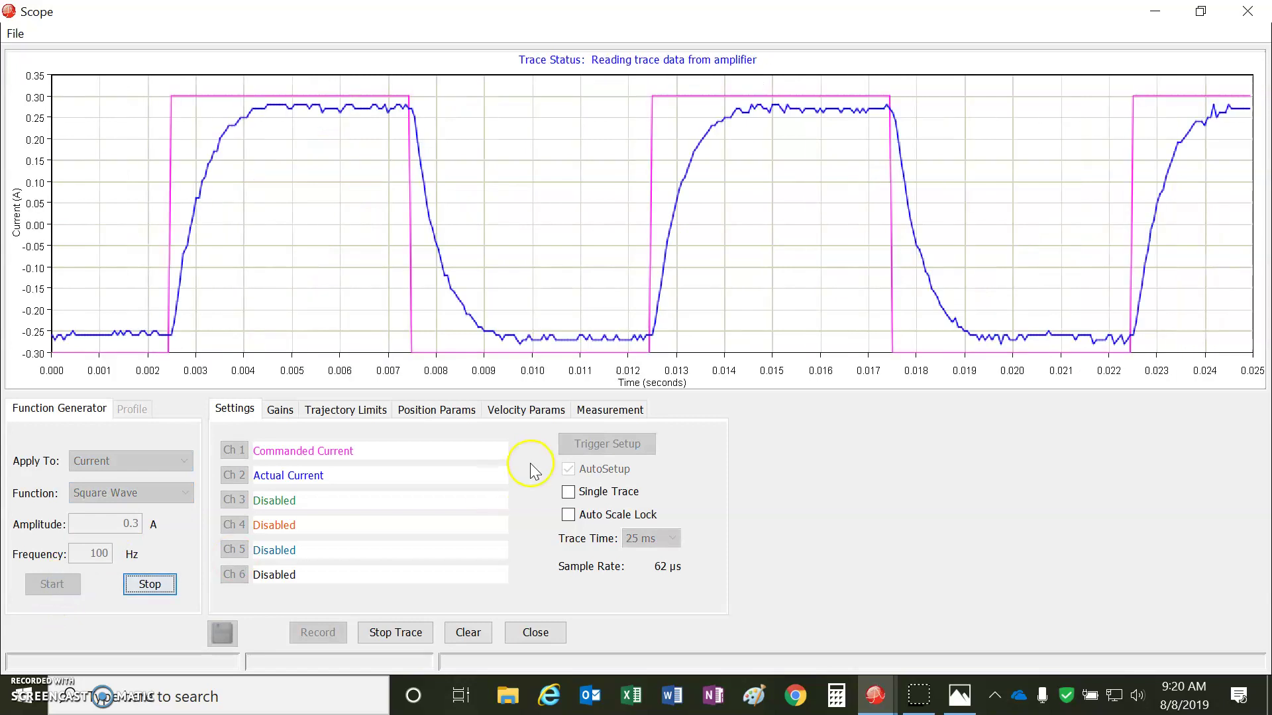
# Try Cp at 800 and 3200, settle on 1600, set Ci to 160, then stop the test
pyautogui.click(279, 409)
pyautogui.moveTo(589, 467); pyautogui.dragTo(675, 464)
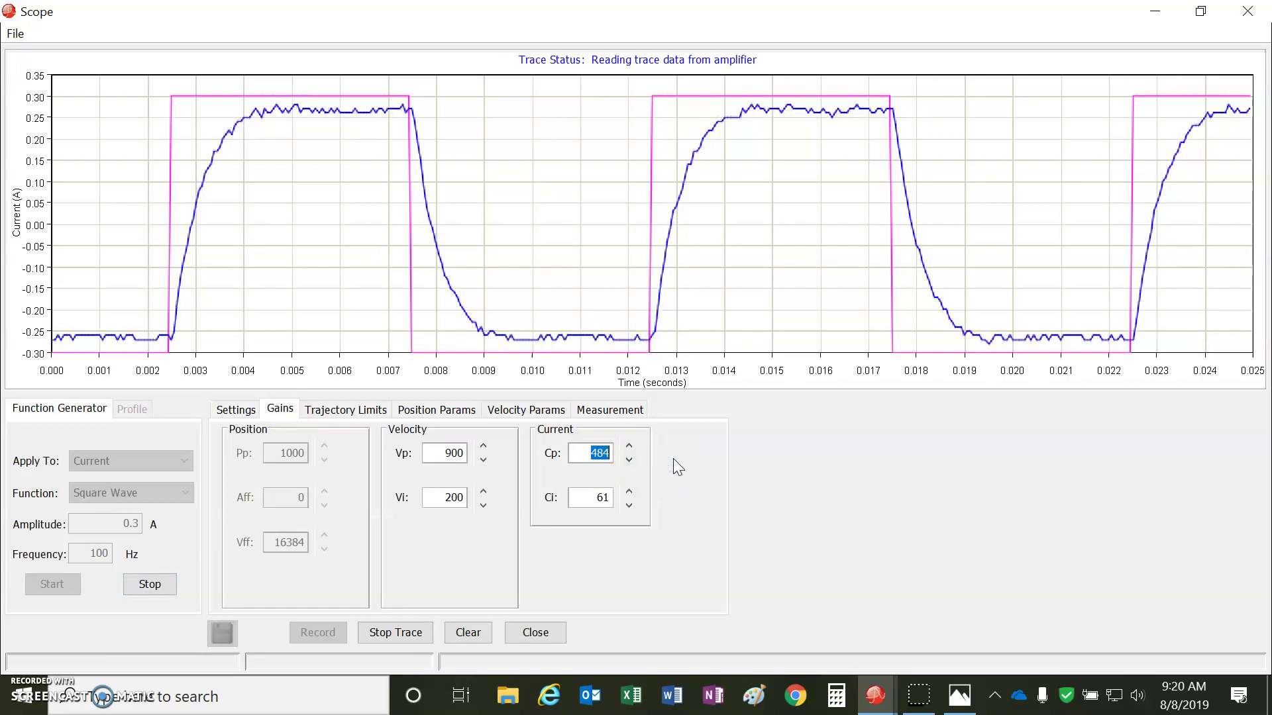
pyautogui.write('800')
pyautogui.click(597, 497)
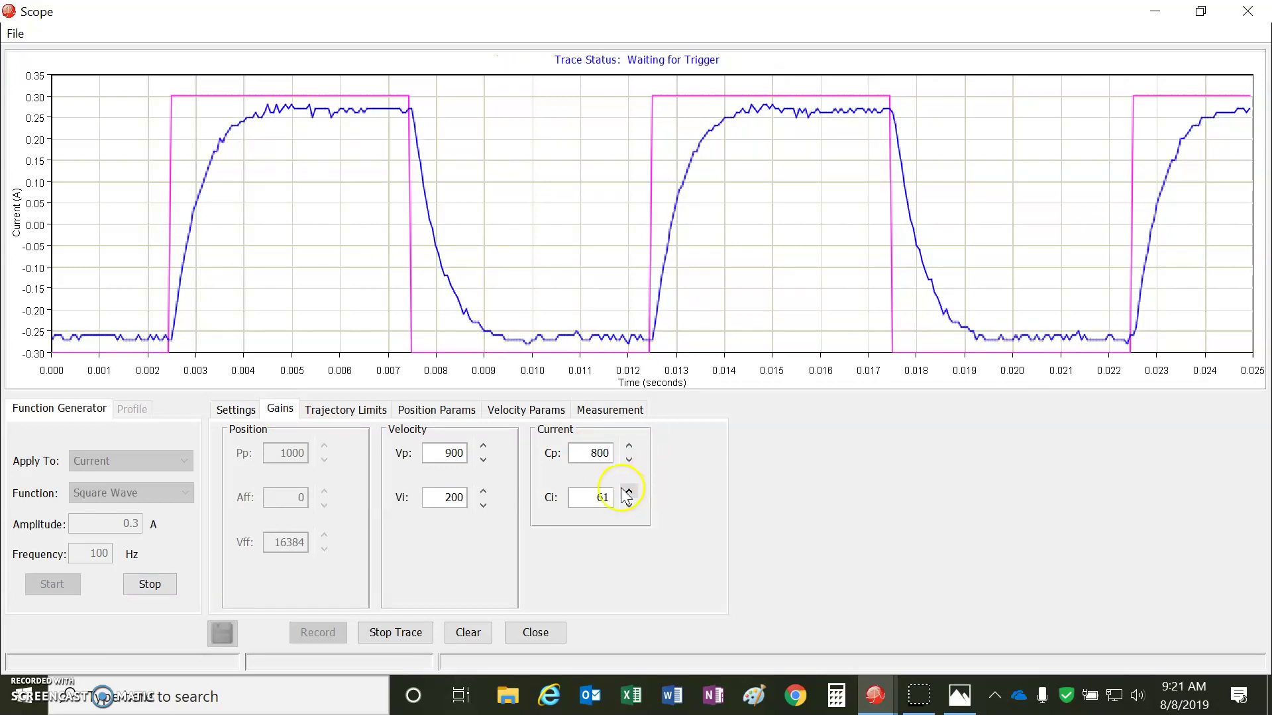
pyautogui.click(592, 452)
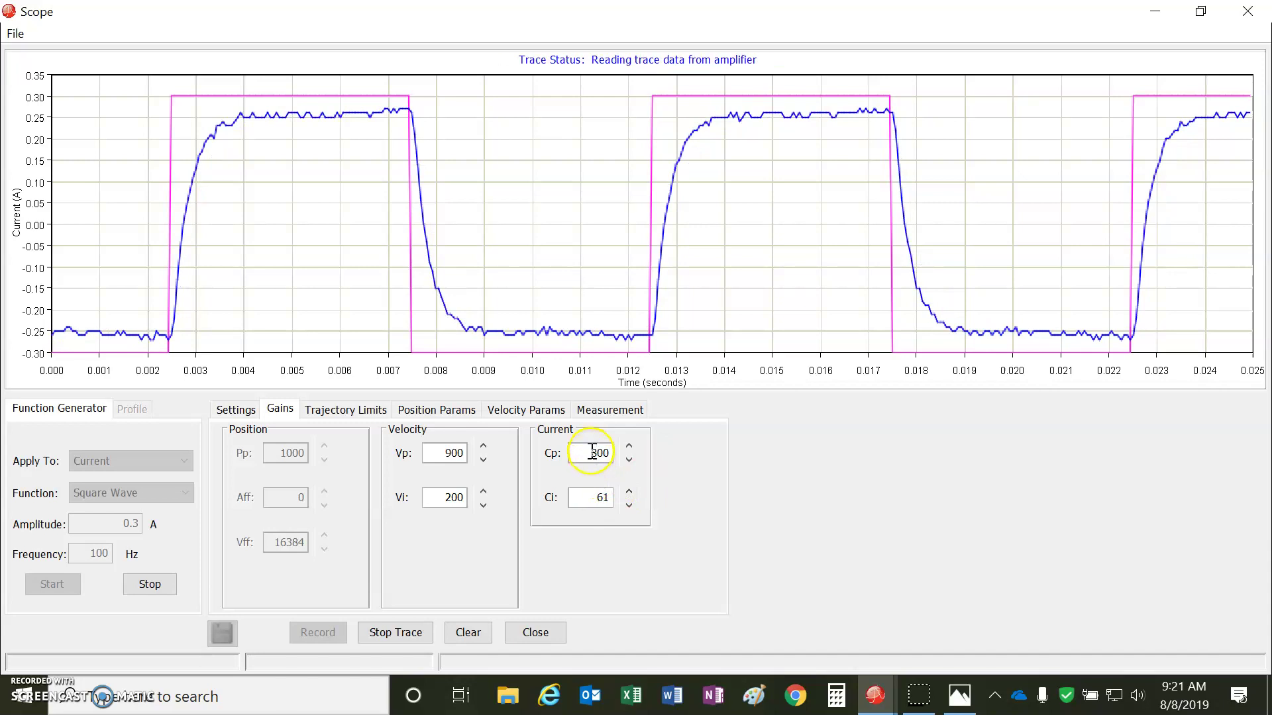
pyautogui.write('16')
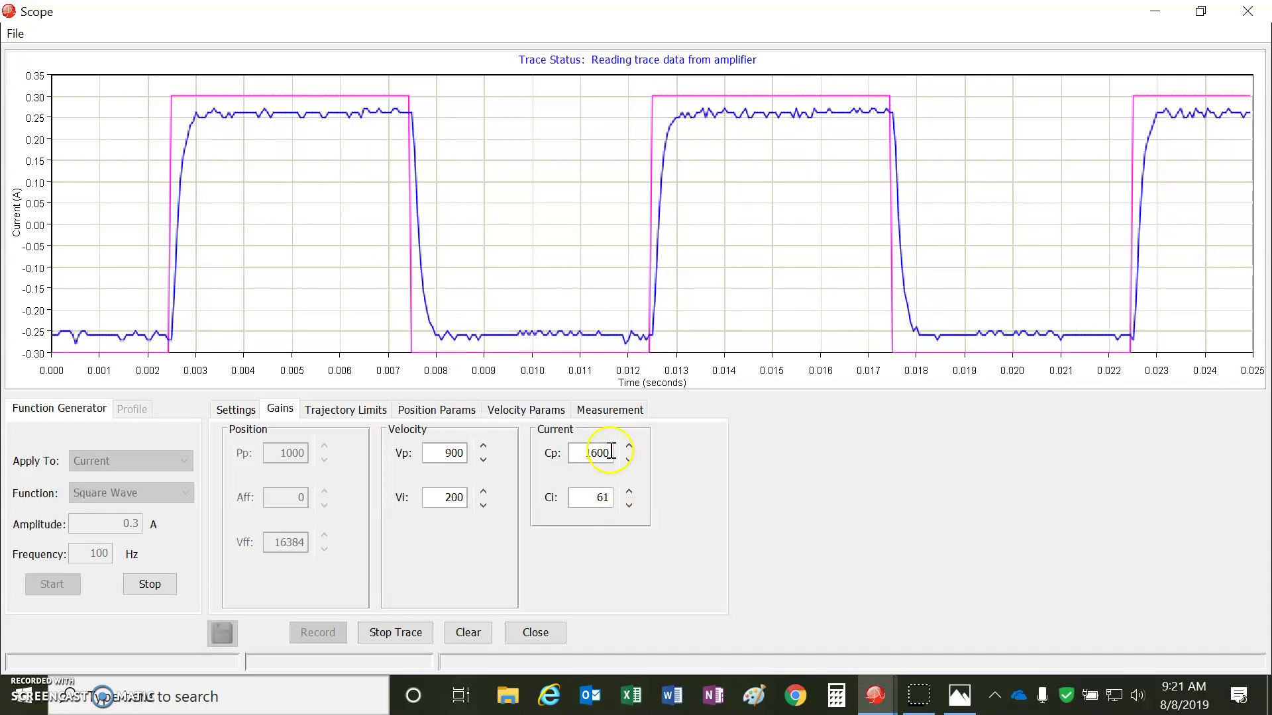
pyautogui.moveTo(596, 452); pyautogui.dragTo(581, 452)
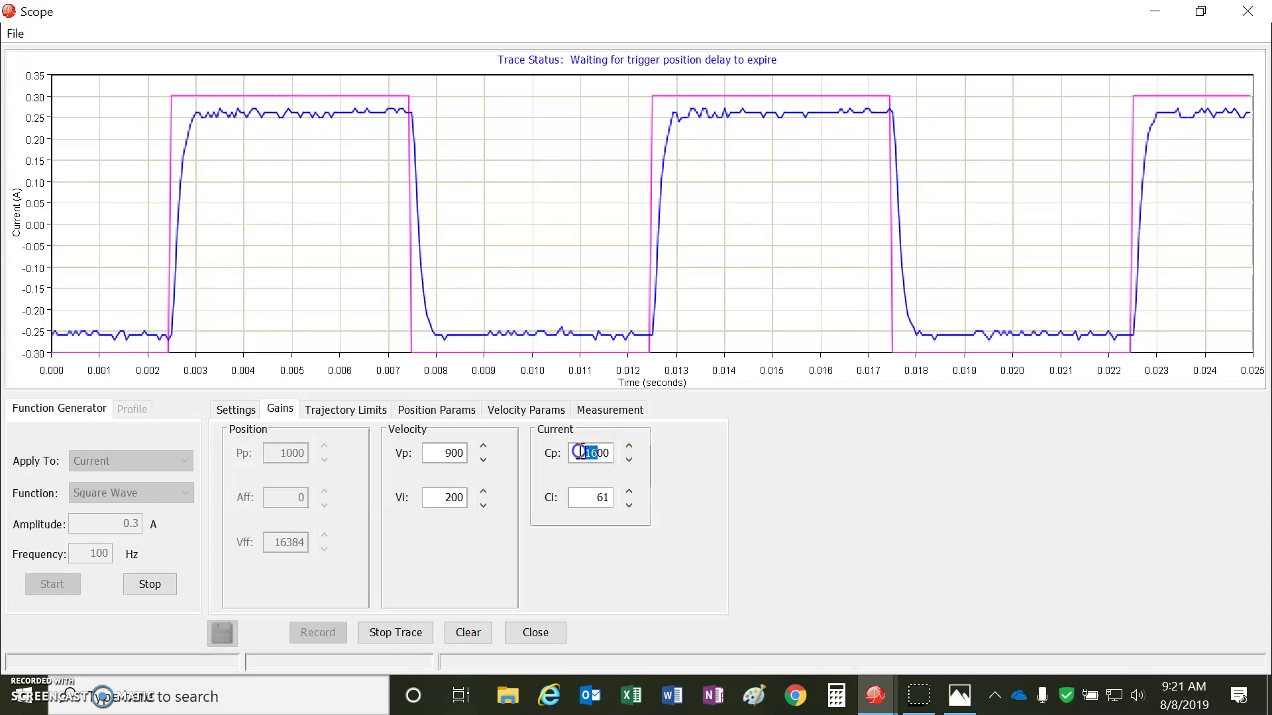
pyautogui.write('32')
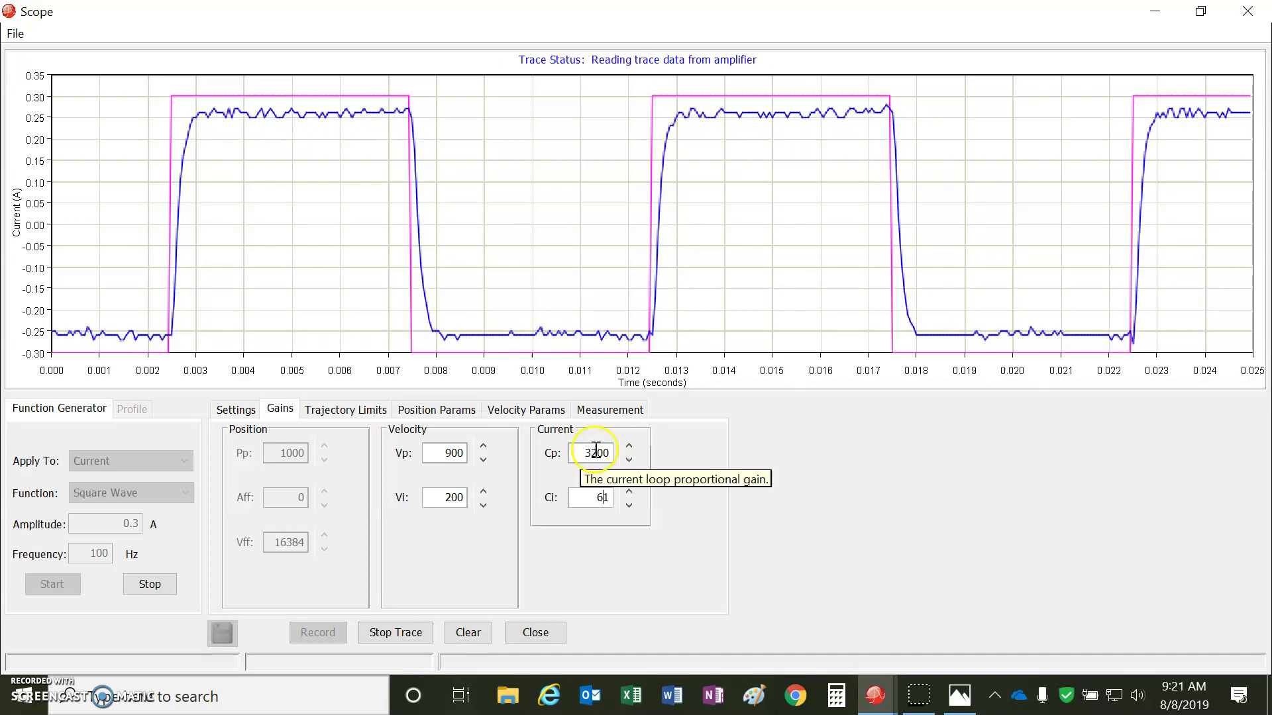
pyautogui.moveTo(597, 452); pyautogui.dragTo(551, 451)
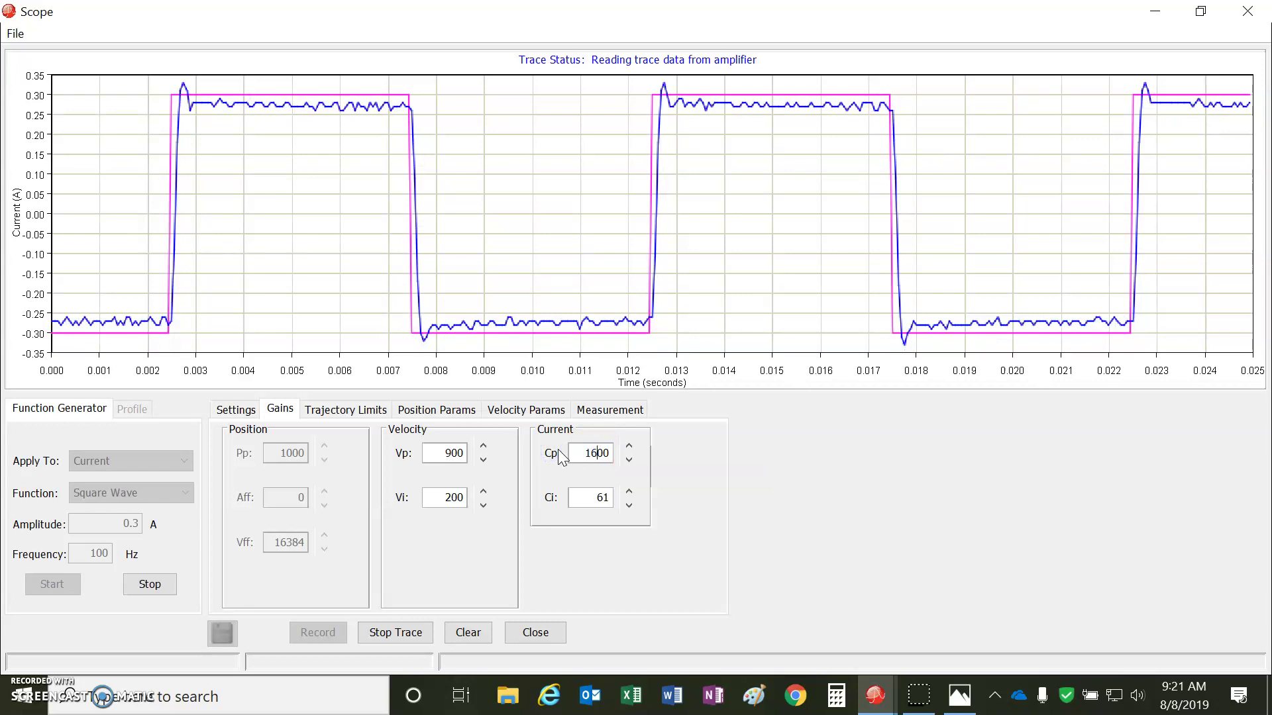
pyautogui.write('16')
pyautogui.doubleClick(599, 497)
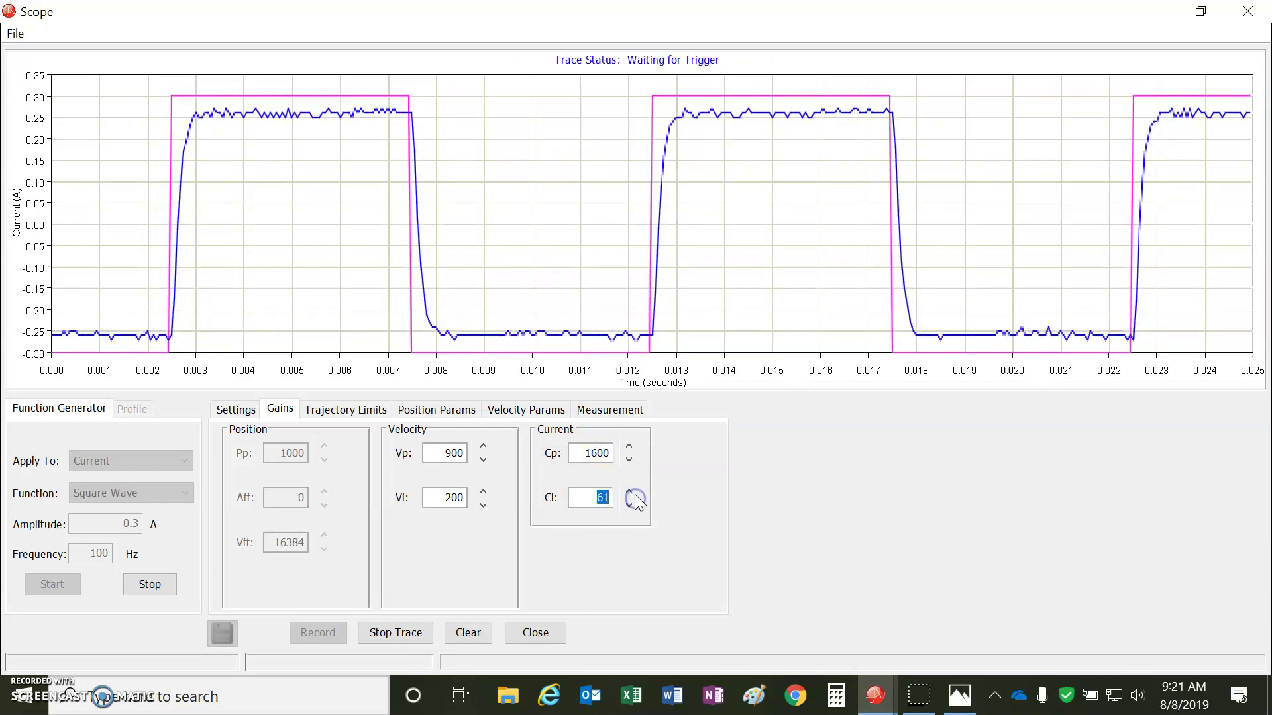
pyautogui.write('160')
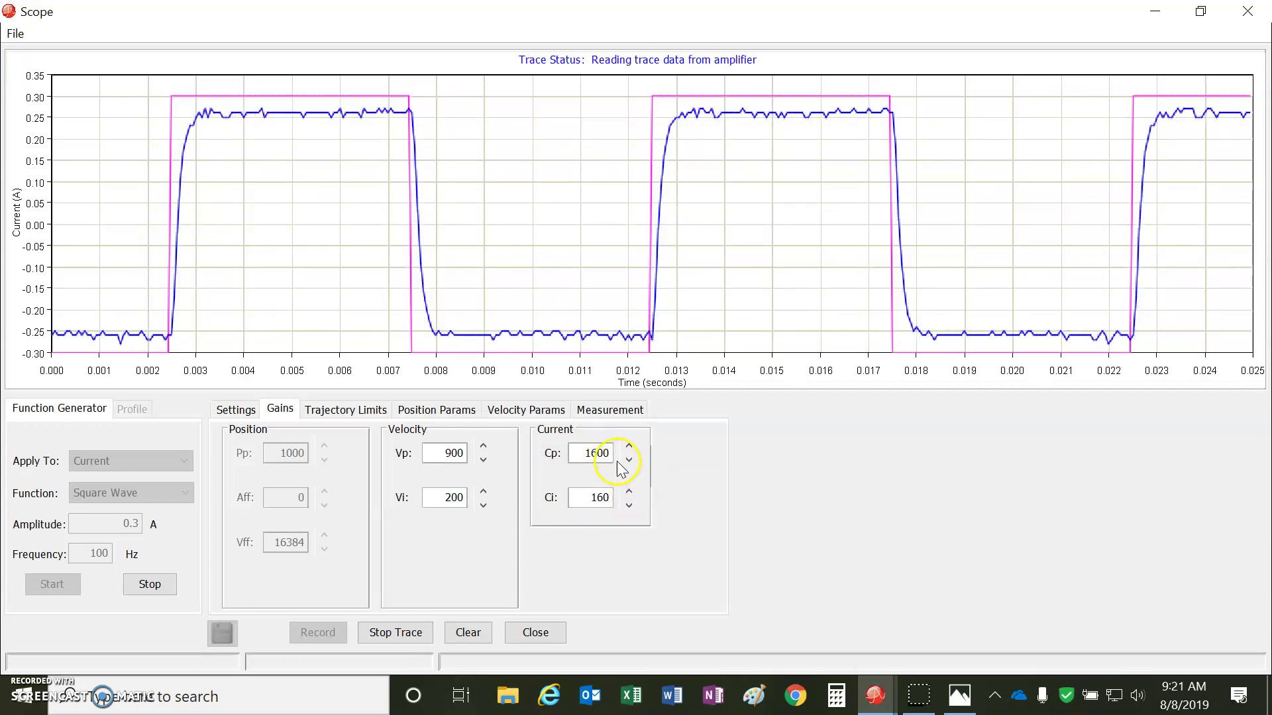
pyautogui.click(148, 586)
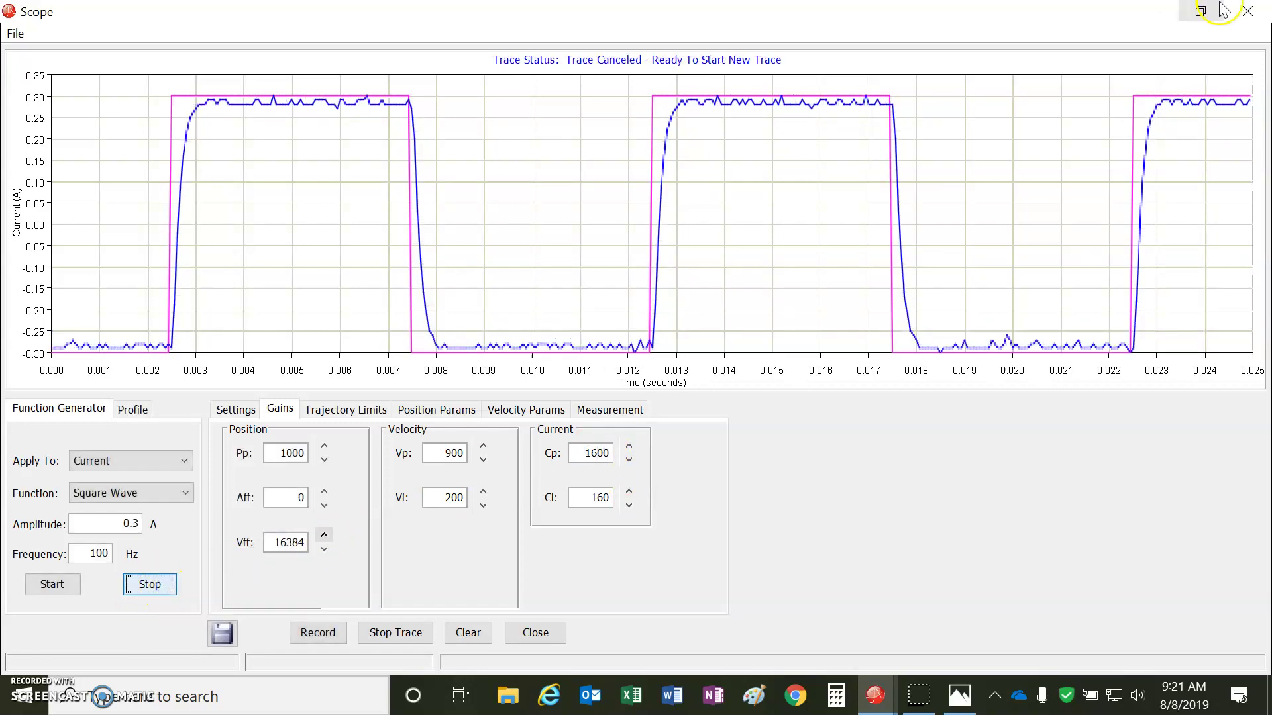
# Run the Current Loop bandwidth measurement (1000 Hz), close its dialogs and reopen the Scope
pyautogui.click(1247, 11)
pyautogui.click(920, 407)
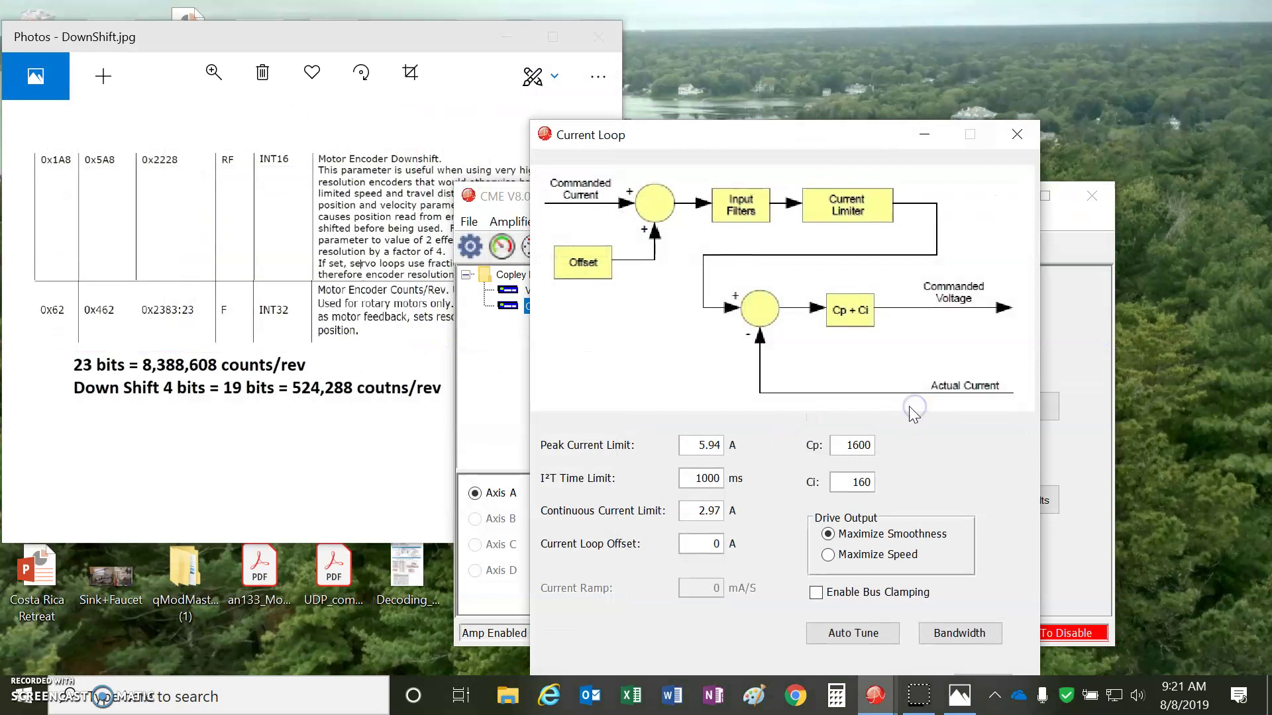
pyautogui.click(974, 631)
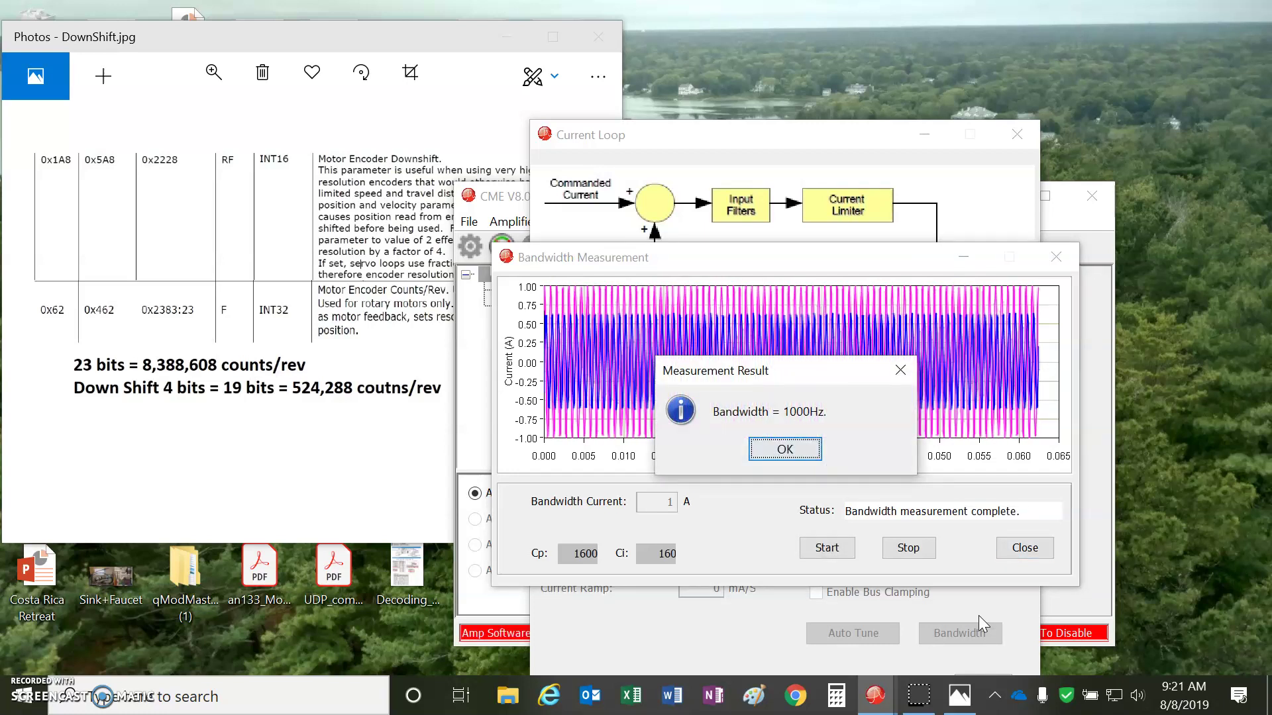
pyautogui.click(785, 449)
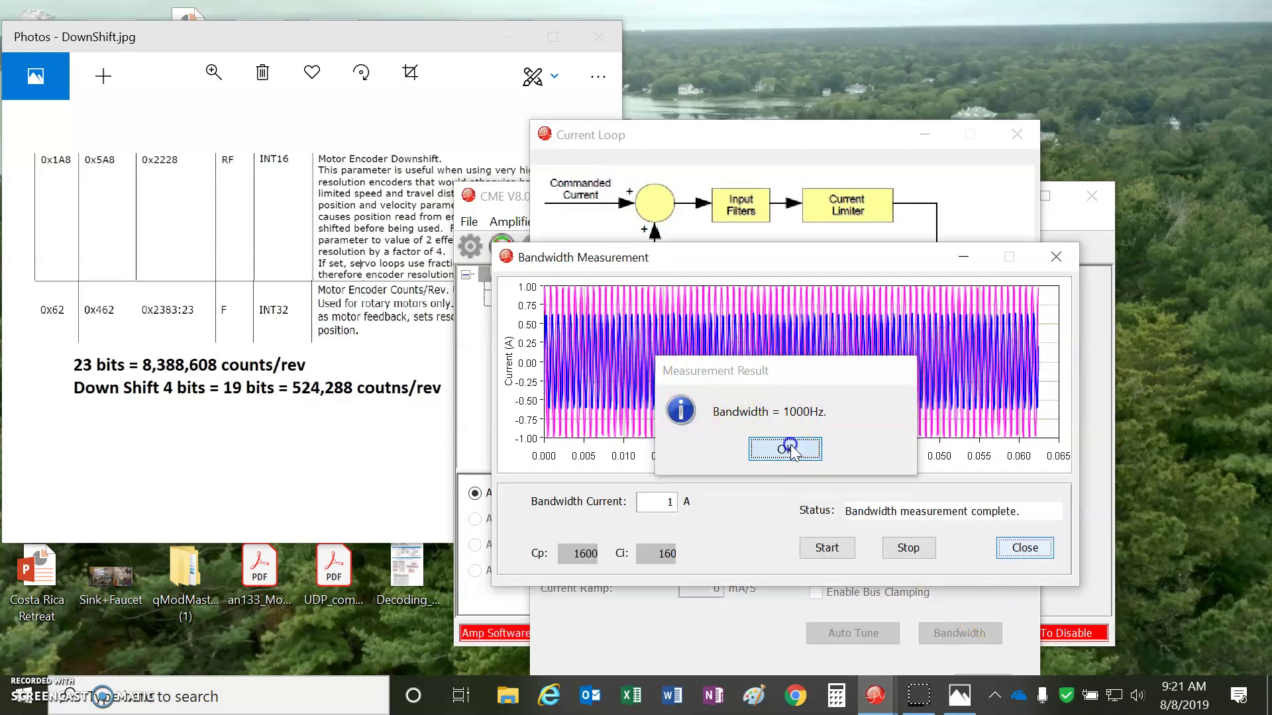
pyautogui.click(1023, 548)
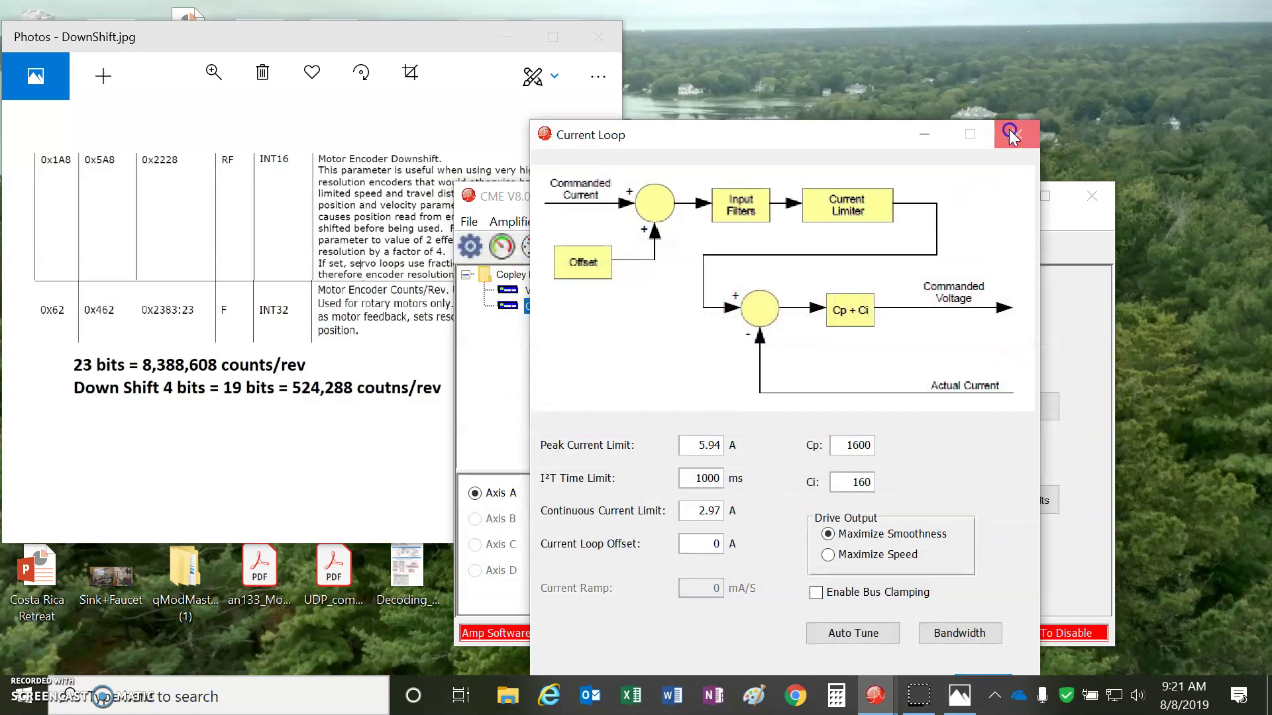
pyautogui.click(1010, 135)
pyautogui.click(563, 249)
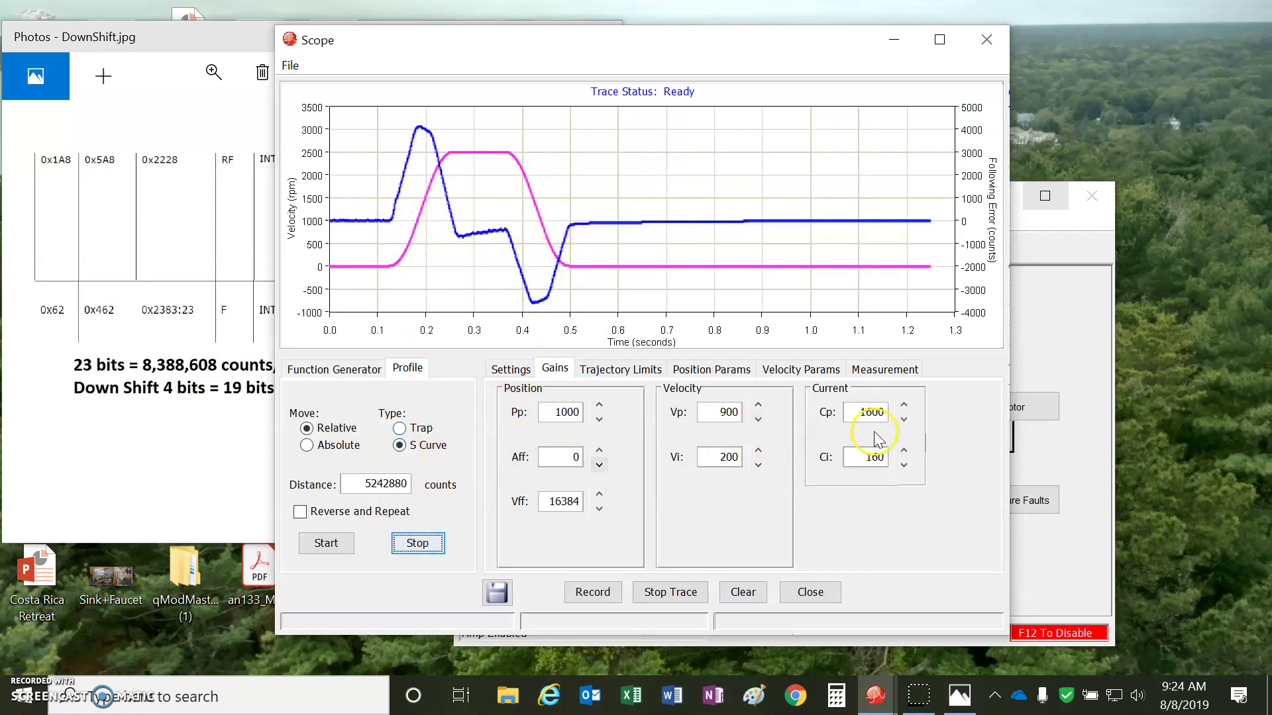
pyautogui.moveTo(388, 219)
pyautogui.mouseDown()
pyautogui.moveTo(311, 221)
pyautogui.moveTo(329, 222)
pyautogui.mouseUp()
pyautogui.moveTo(930, 145); pyautogui.dragTo(320, 153)
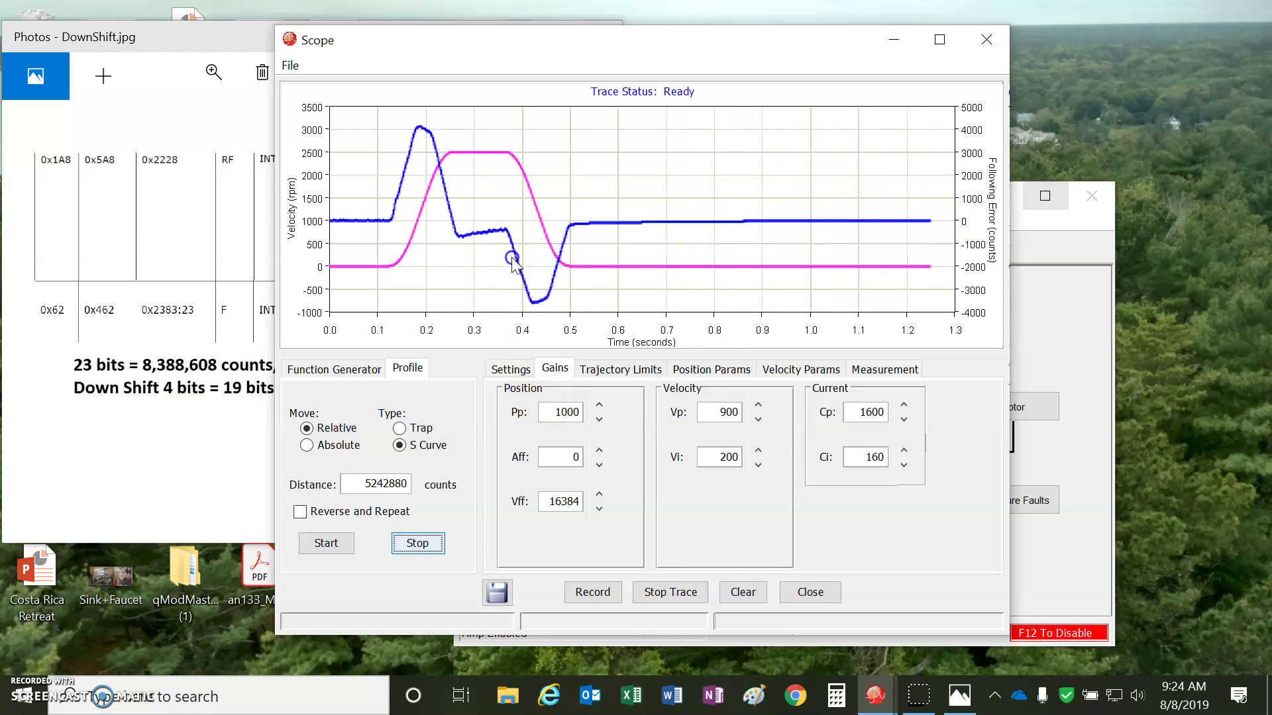
pyautogui.click(511, 257)
pyautogui.moveTo(556, 213); pyautogui.dragTo(914, 232)
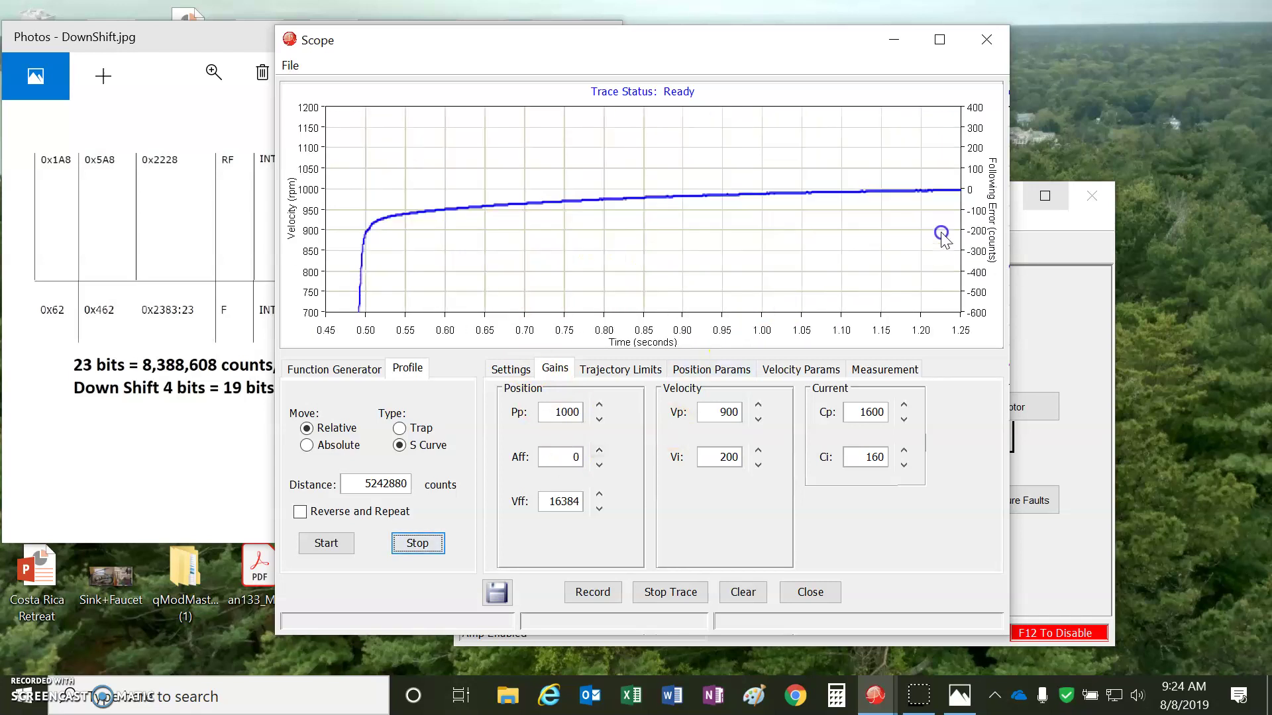
pyautogui.click(713, 260)
# Try Vi at 225, run the S-curve move, and zoom in on the post-move velocity
pyautogui.moveTo(725, 457); pyautogui.dragTo(736, 457)
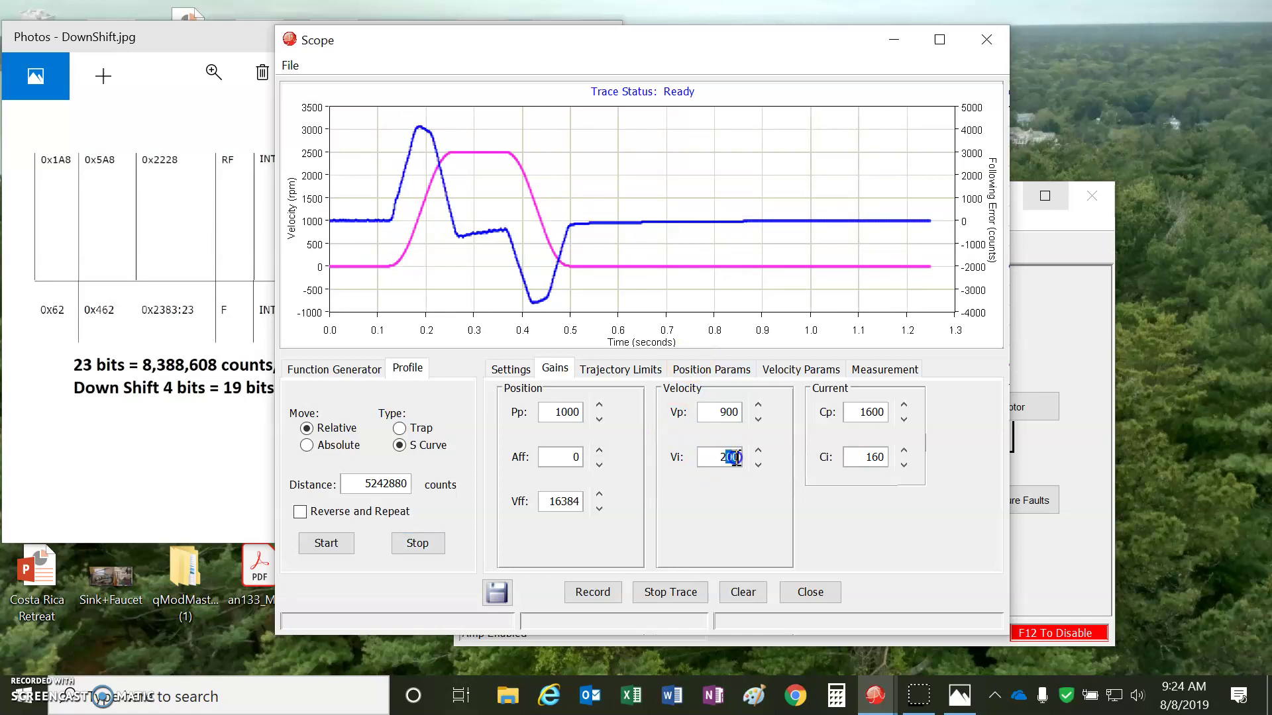
pyautogui.write('225')
pyautogui.click(327, 545)
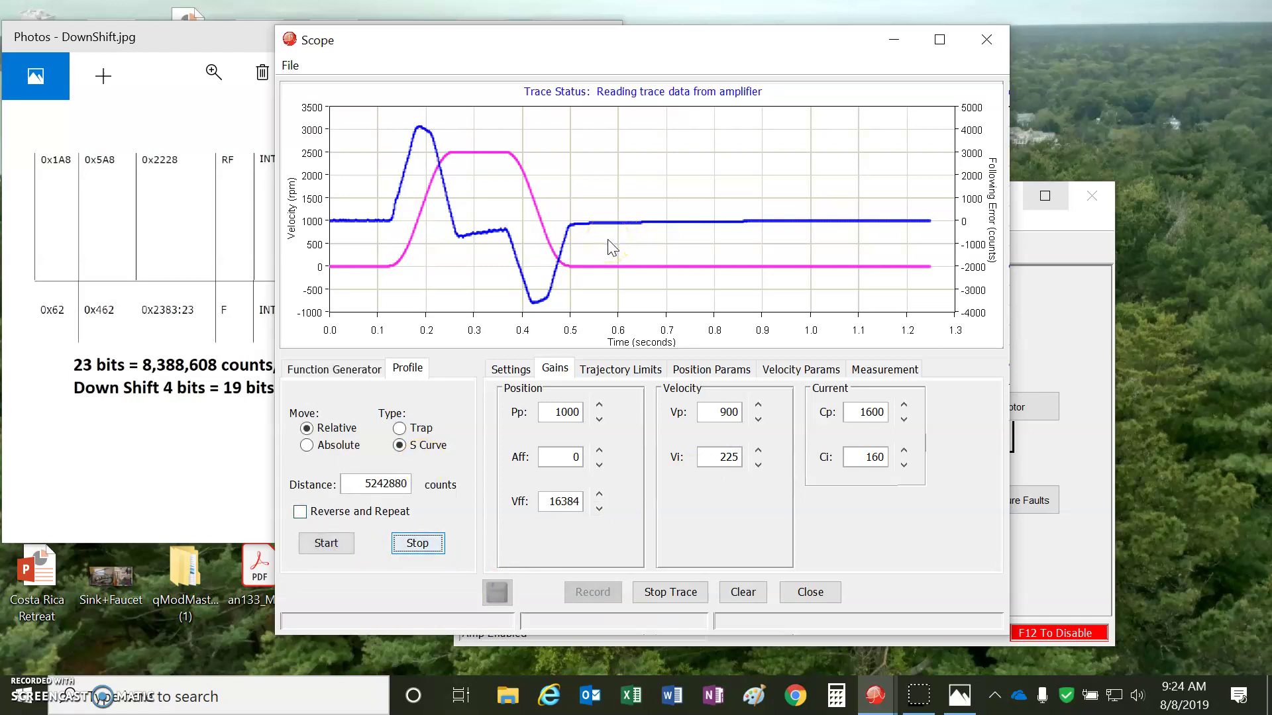
pyautogui.moveTo(565, 217); pyautogui.dragTo(861, 227)
pyautogui.click(717, 459)
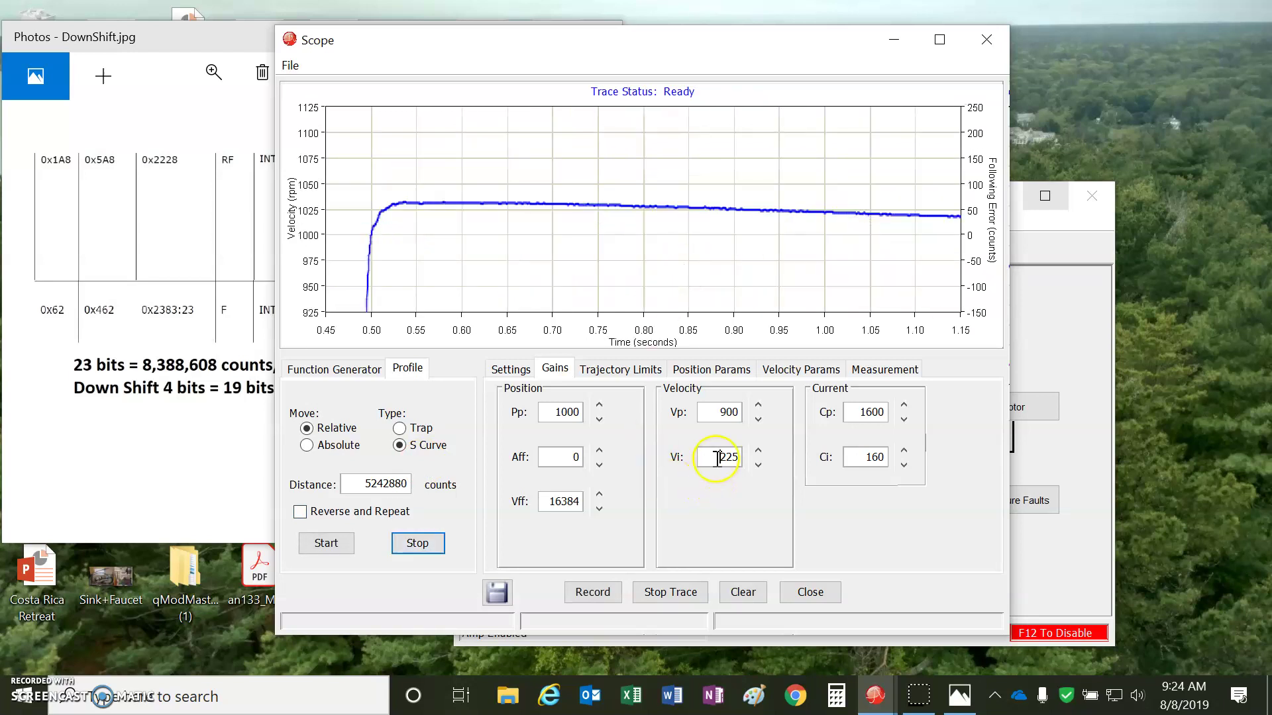
# Set Vi to 220, rerun the S-curve move, and inspect the settled velocity near 1000 rpm
pyautogui.doubleClick(717, 458)
pyautogui.write('220')
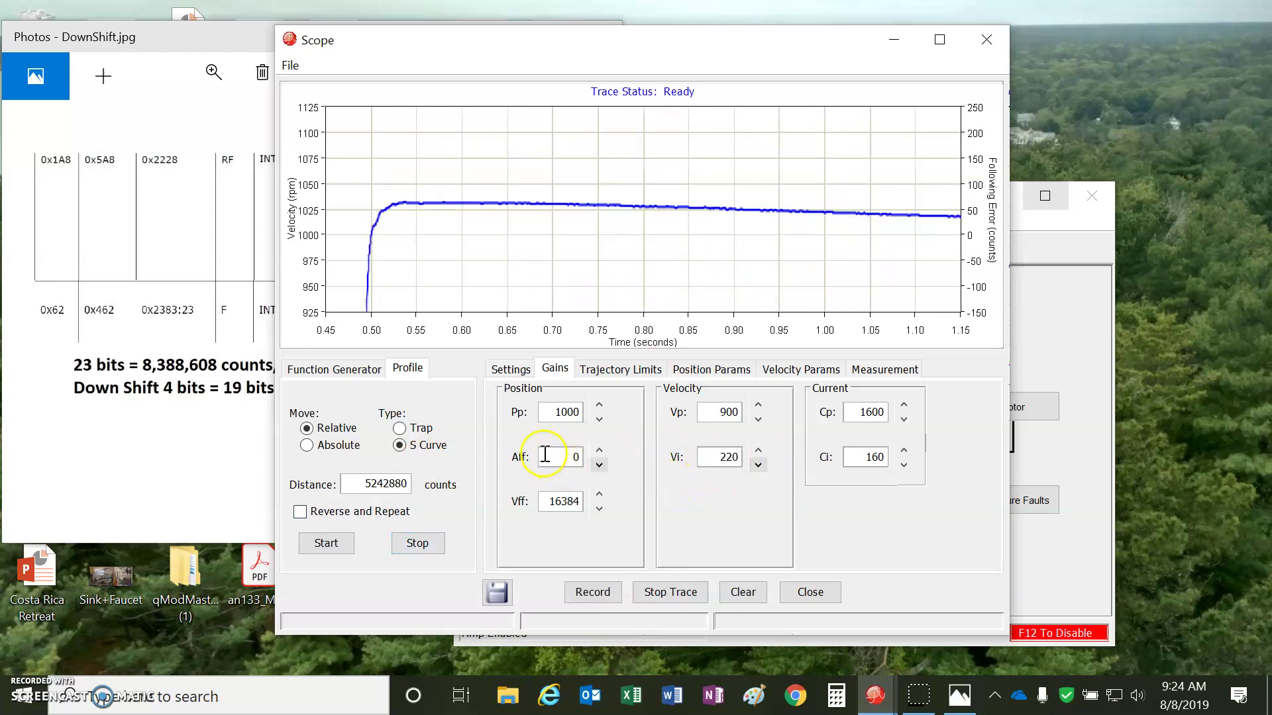
pyautogui.click(326, 543)
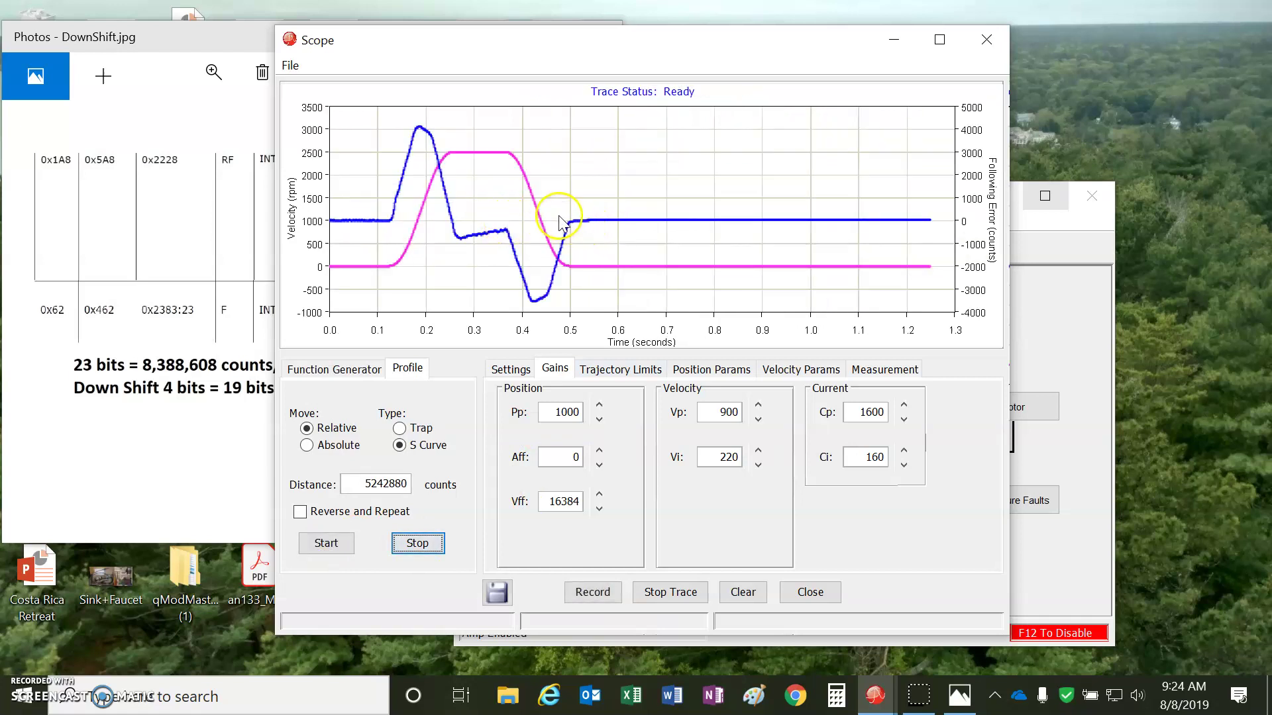
pyautogui.moveTo(558, 217); pyautogui.dragTo(661, 228)
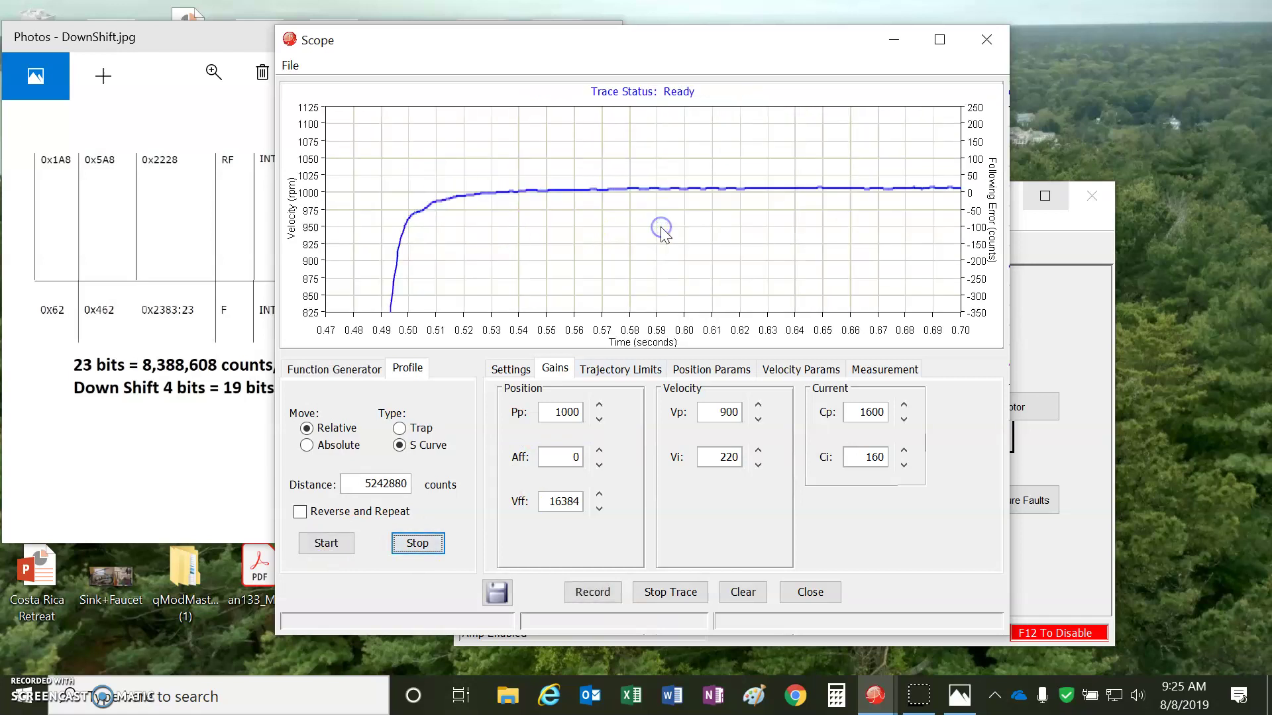
pyautogui.moveTo(519, 182); pyautogui.dragTo(971, 197)
pyautogui.moveTo(940, 239); pyautogui.dragTo(933, 242)
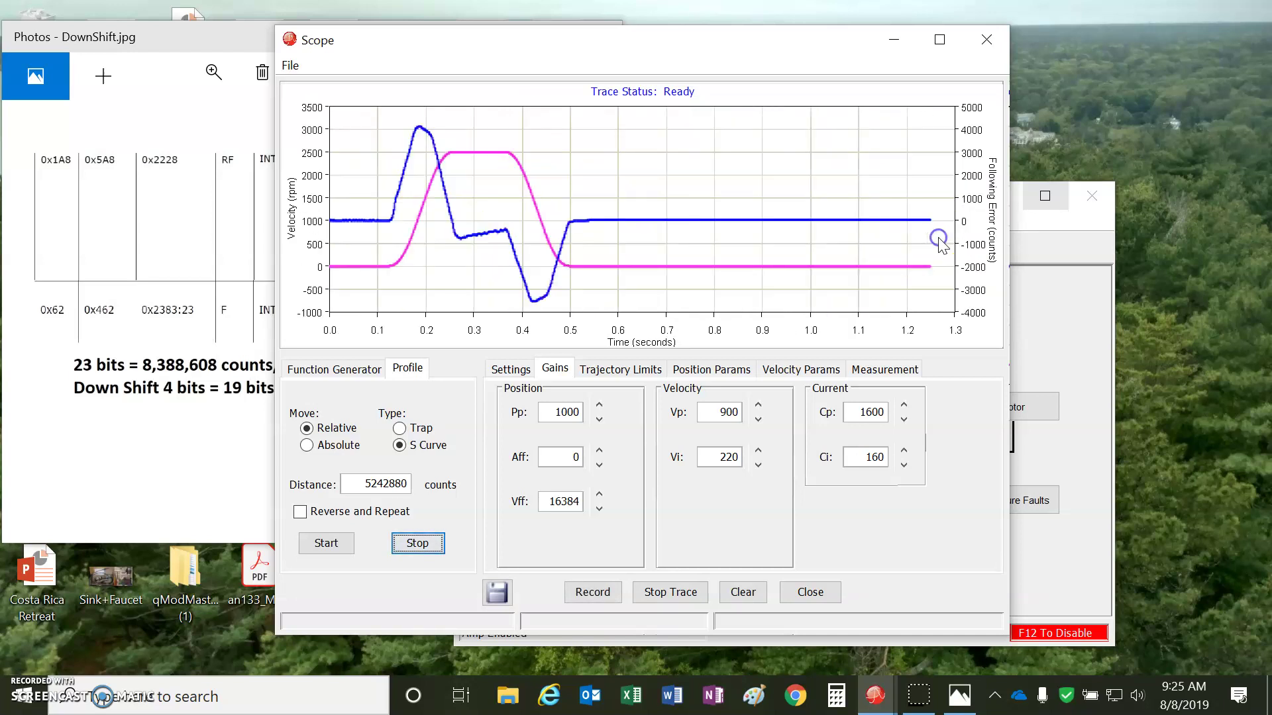